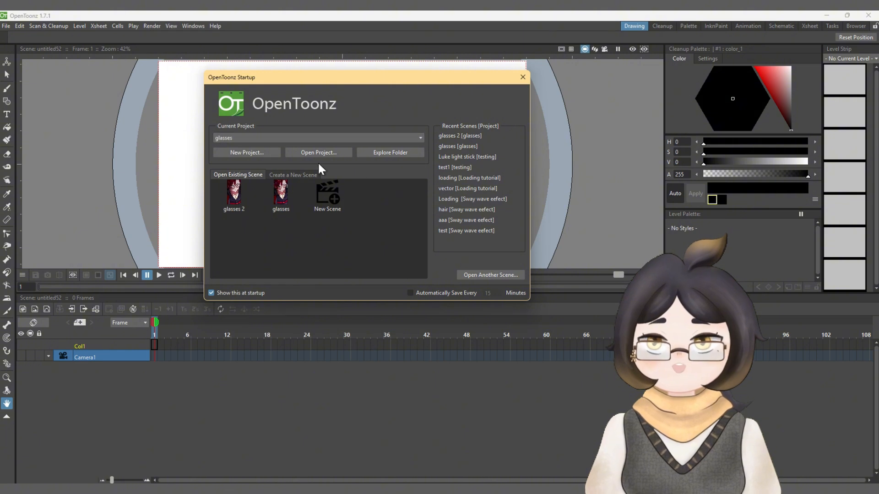
Step: Create a new scene named "Glare effect" in the glasses project with a portrait camera 1920 px tall
click(319, 203)
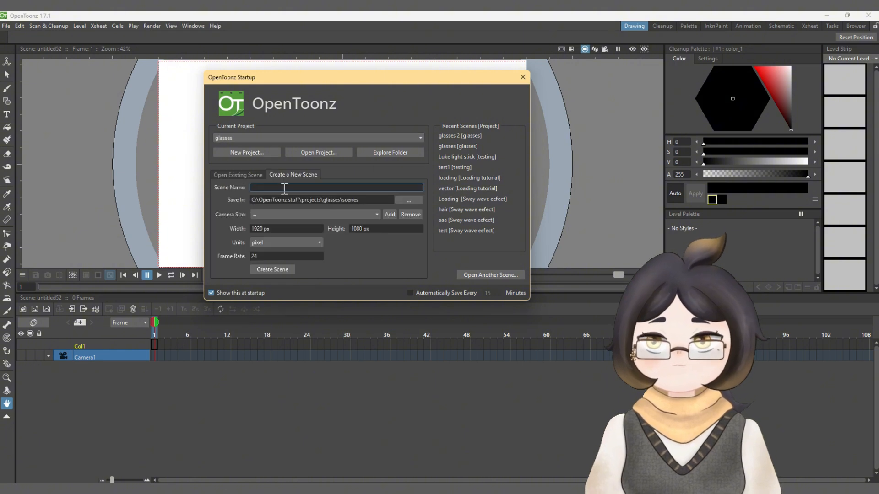
click(270, 233)
text(1920)
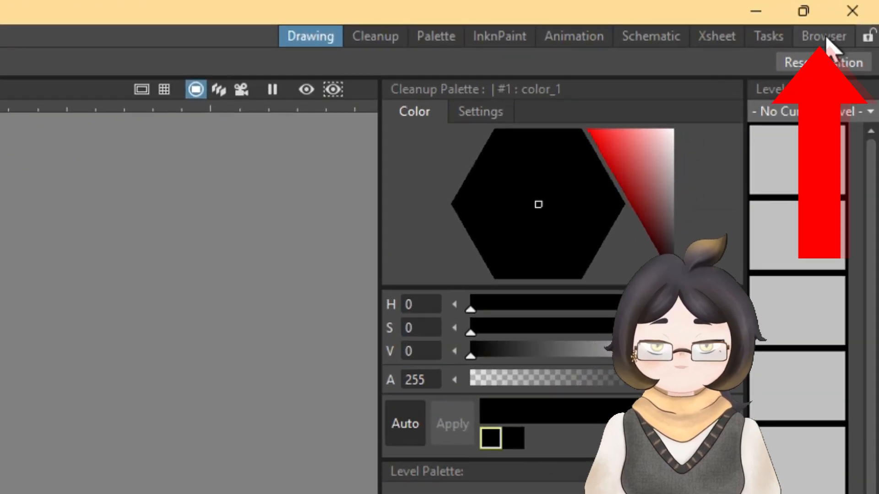
Step: Import Taiga.jpg from its file folder into the scene cast
click(827, 39)
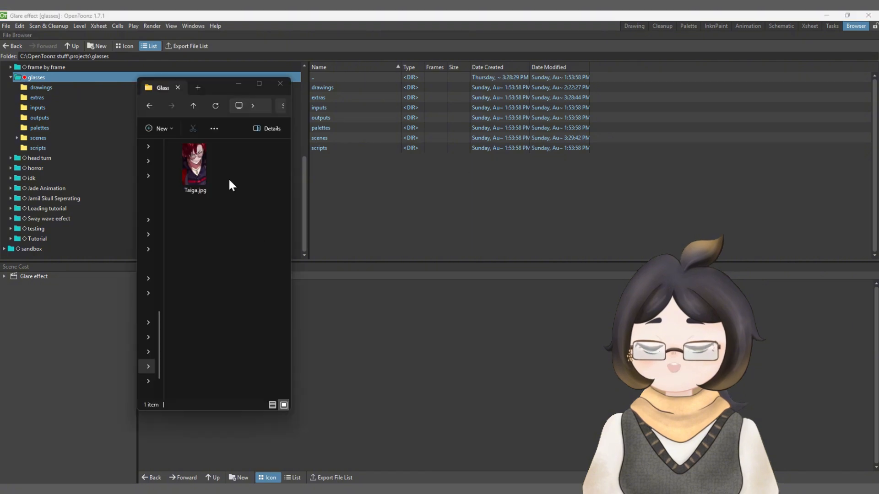
click(200, 166)
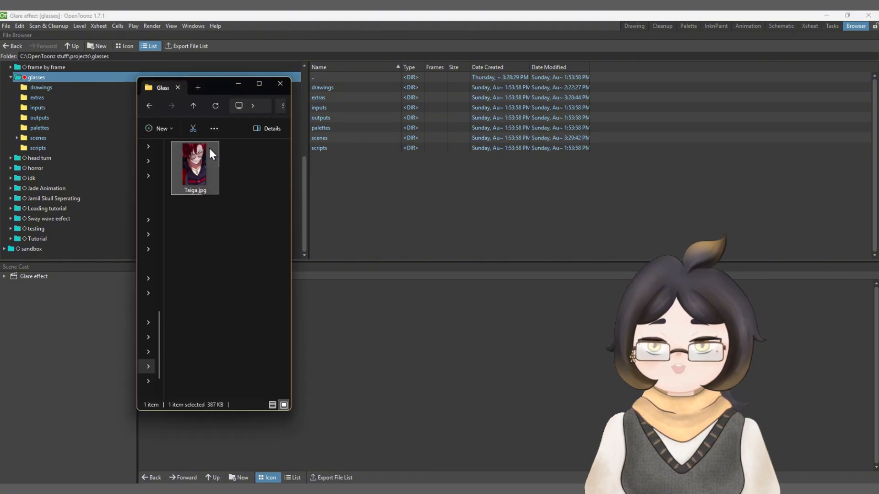
drag(210, 152, 382, 348)
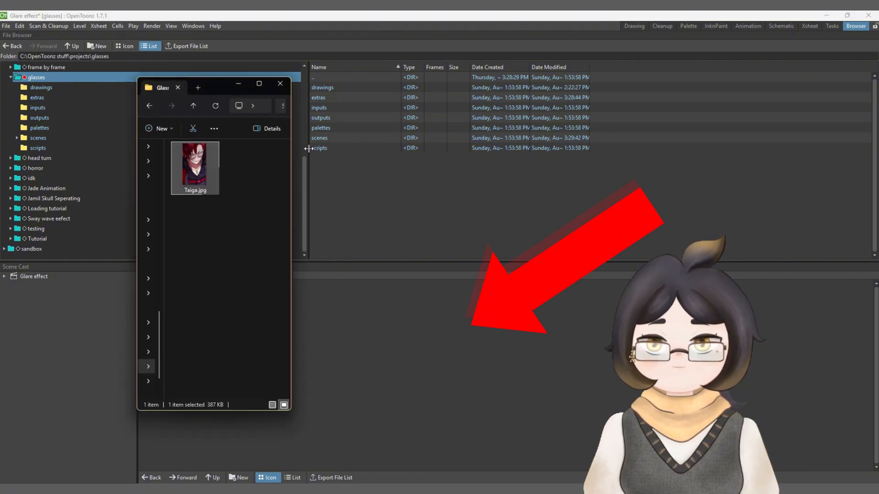
click(238, 84)
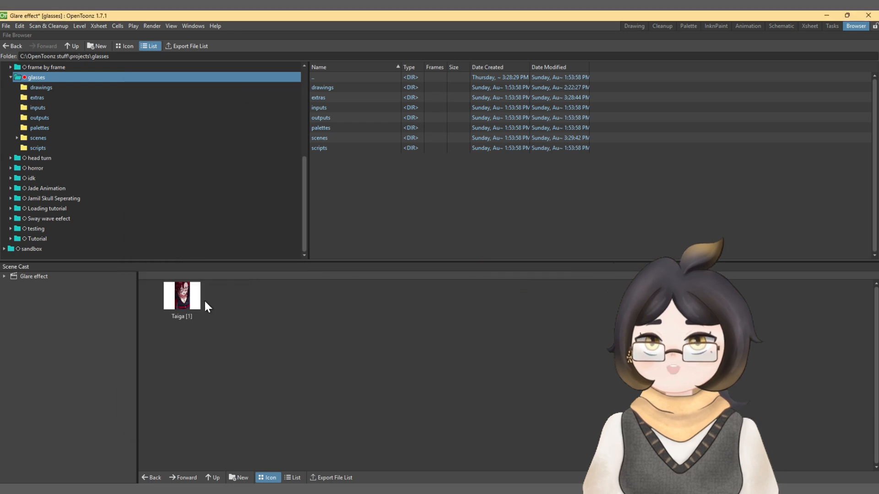
Step: Return to the drawing workspace and scale the Taiga image in the first column to 215.56% so it fills the camera
click(636, 27)
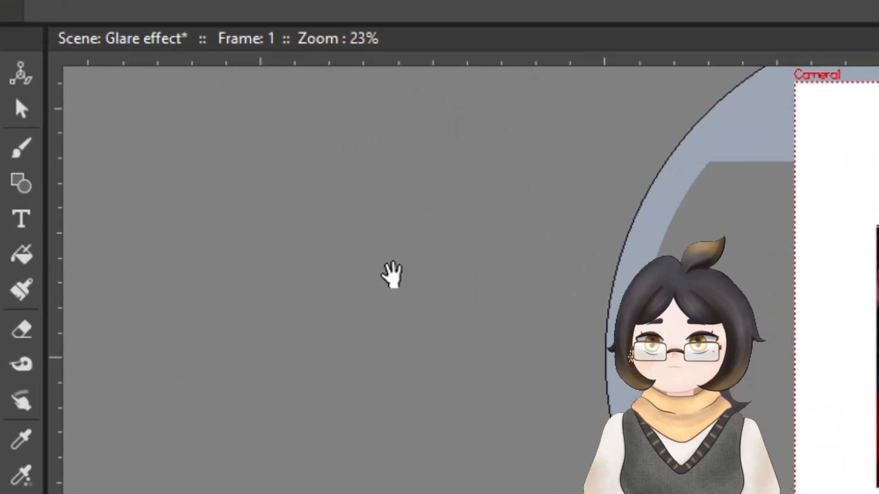
click(196, 49)
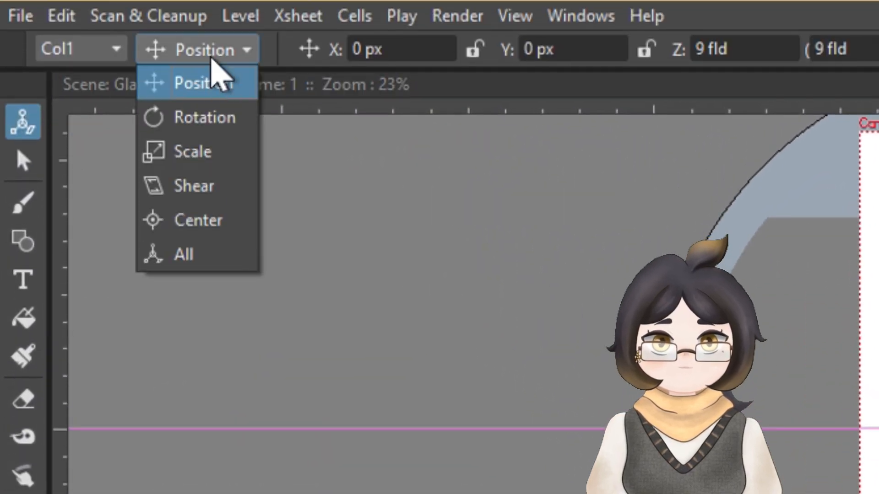
click(187, 158)
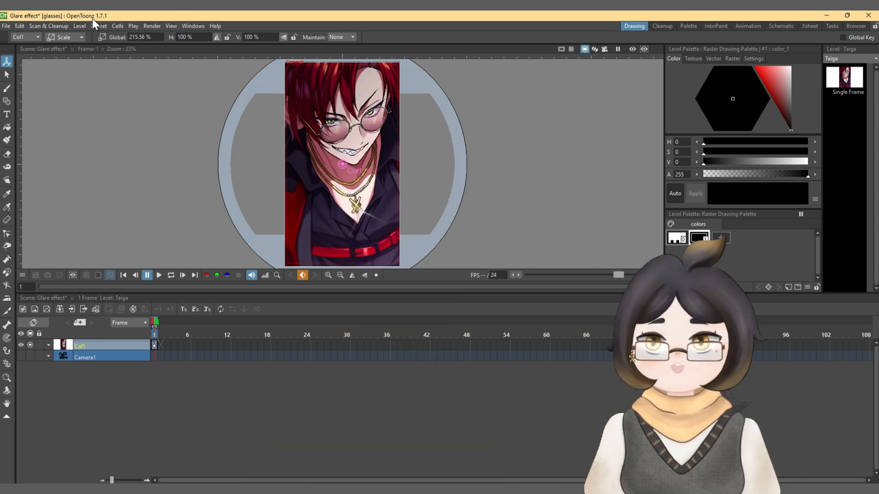
click(7, 74)
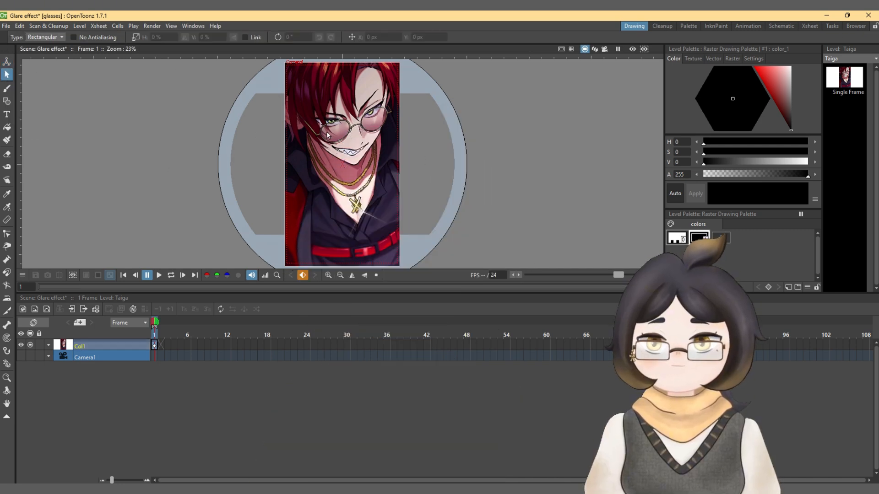
Step: Add a new Toonz Vector Level above the character image for the lens tint
scroll(366, 138, up, 3)
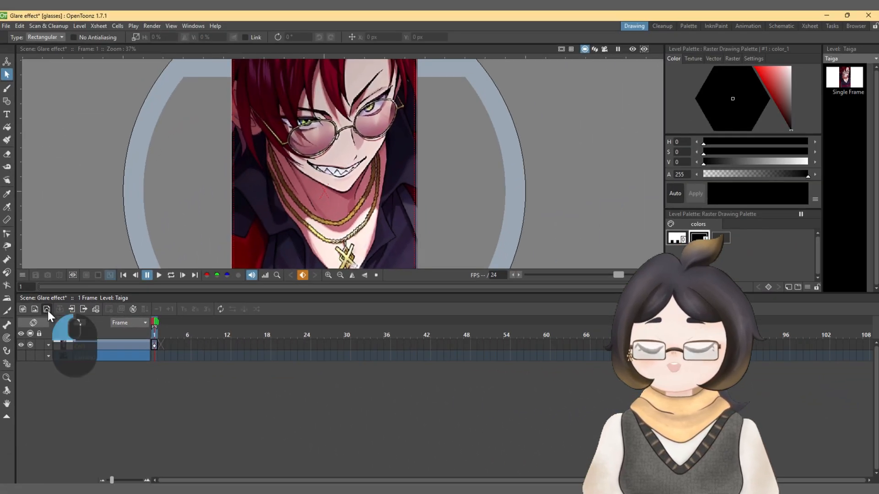
click(141, 251)
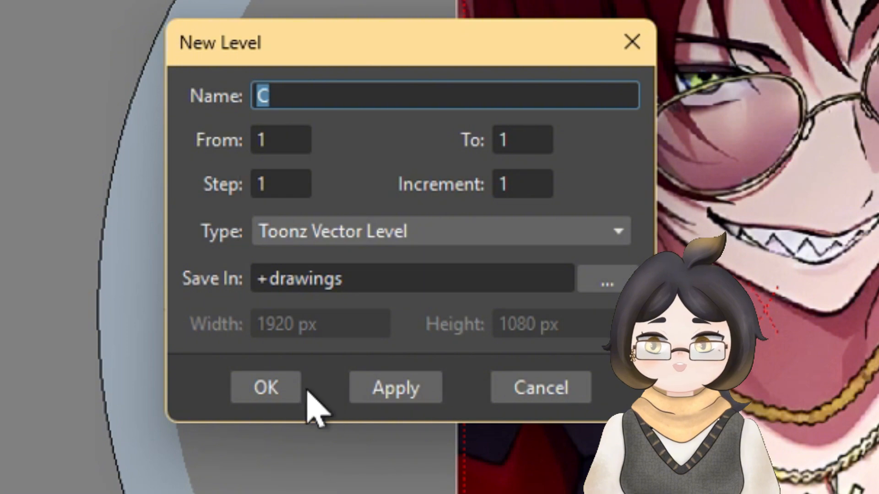
click(276, 391)
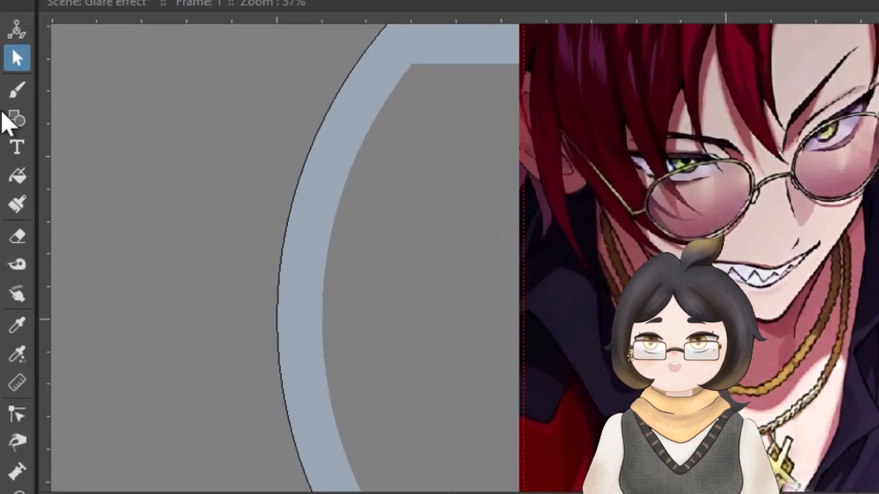
Step: Set the Geometric tool to the Polyline shape for tracing the glasses
click(6, 101)
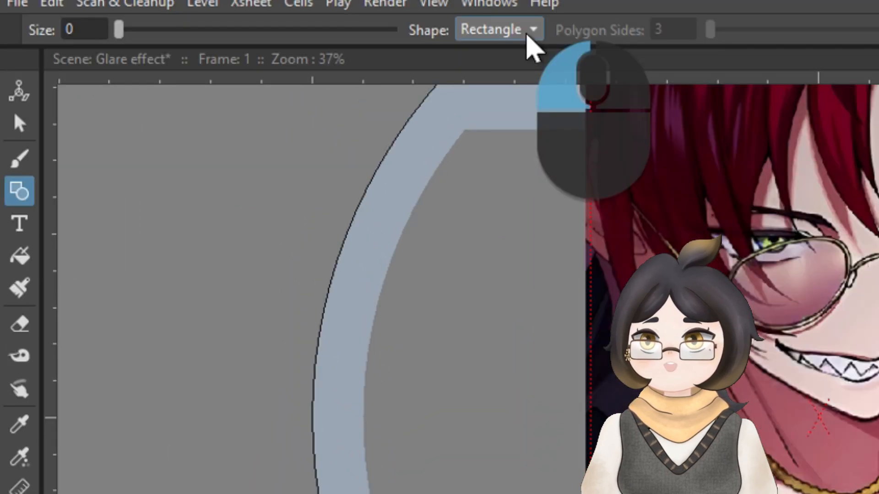
click(525, 33)
click(495, 124)
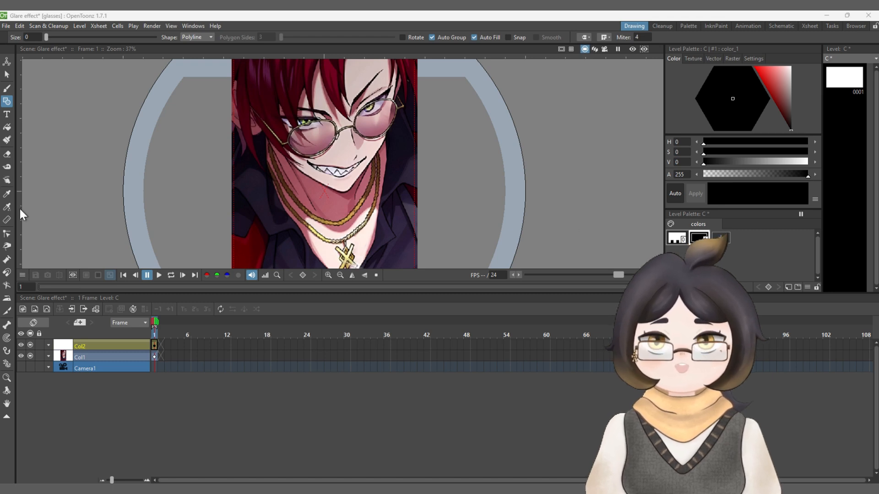
Step: Sample the dark pink at the lower edge of a lens as the style color and reduce its opacity to 124
click(6, 209)
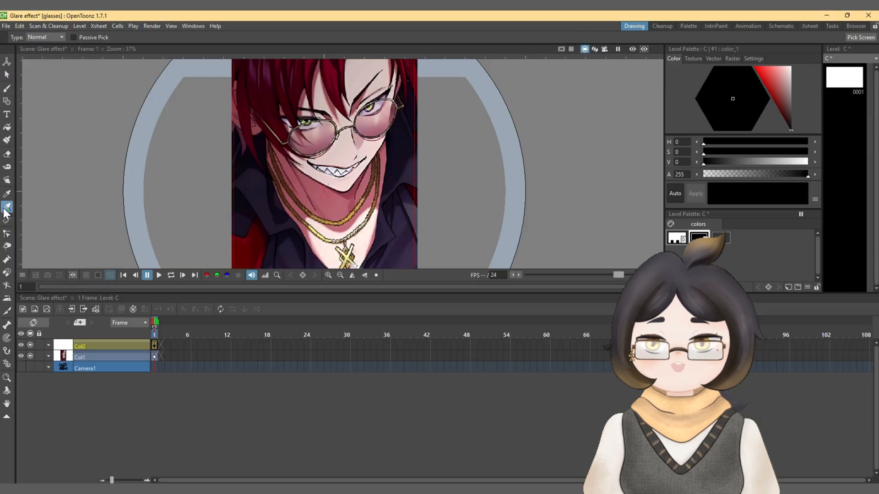
scroll(338, 192, up, 4)
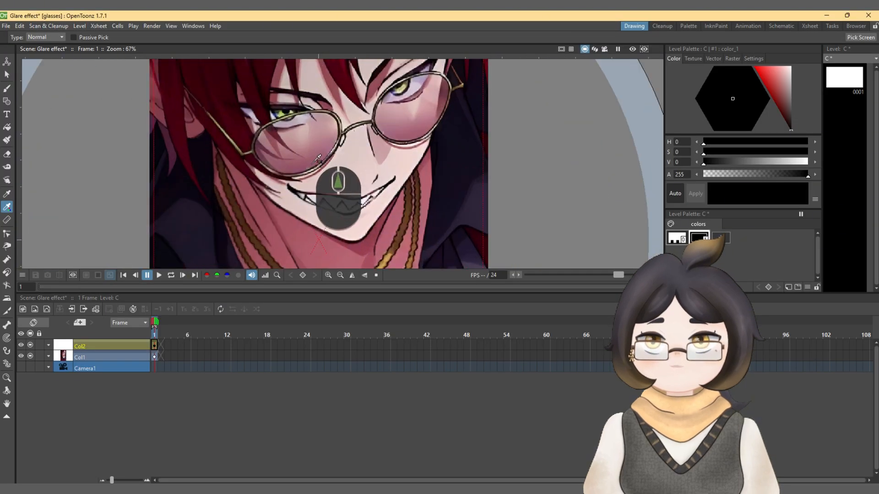
click(320, 158)
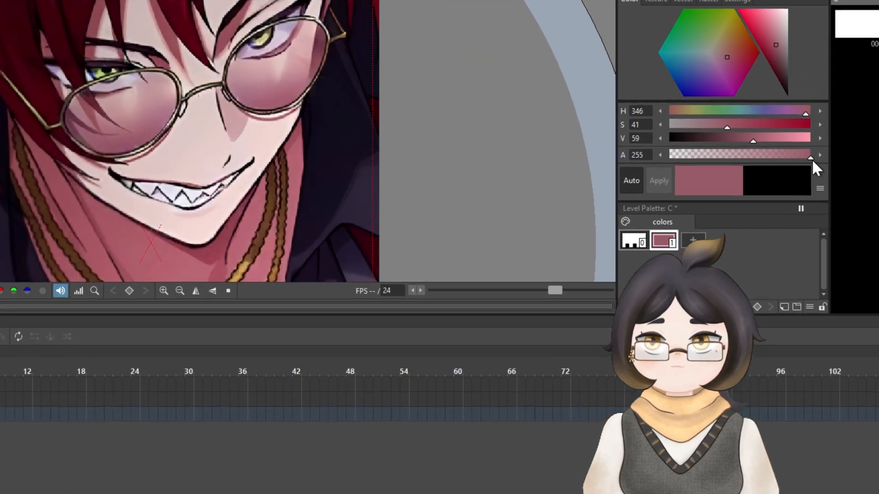
drag(808, 174, 786, 177)
drag(777, 144, 727, 149)
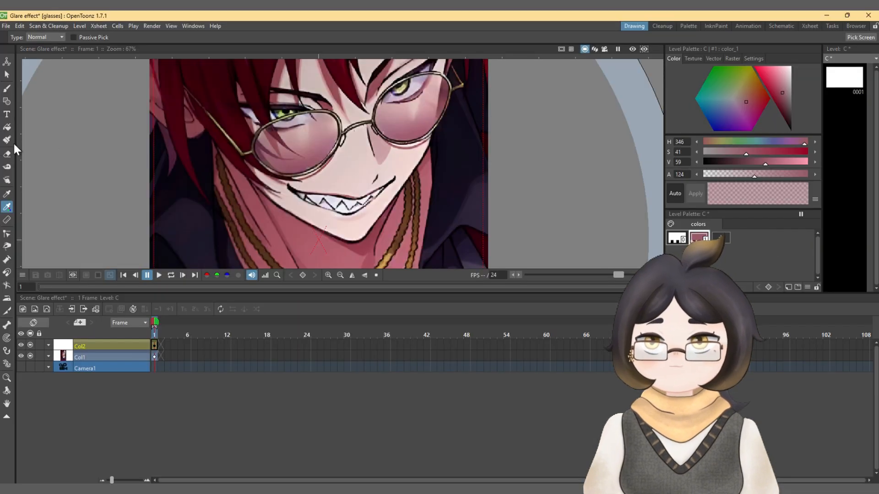
Step: Trace both glasses lenses as filled polylines along the inside of their frames and set the fill opacity to 103
click(7, 101)
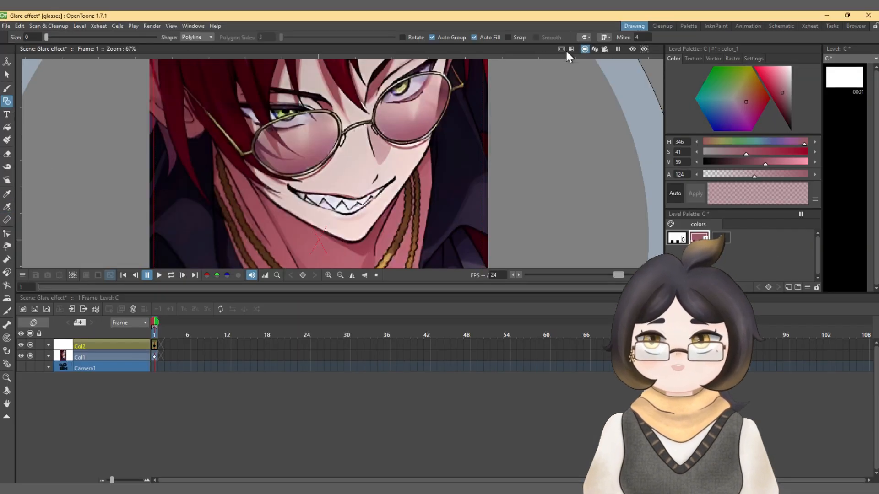
scroll(339, 152, up, 3)
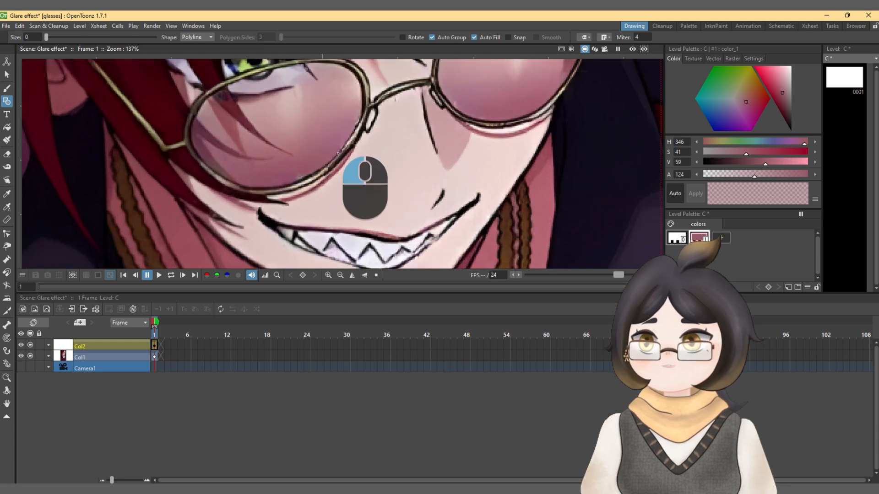
mouse_move(338, 153)
mouse_down()
mouse_move(350, 137)
mouse_move(369, 159)
mouse_up()
click(369, 123)
click(332, 101)
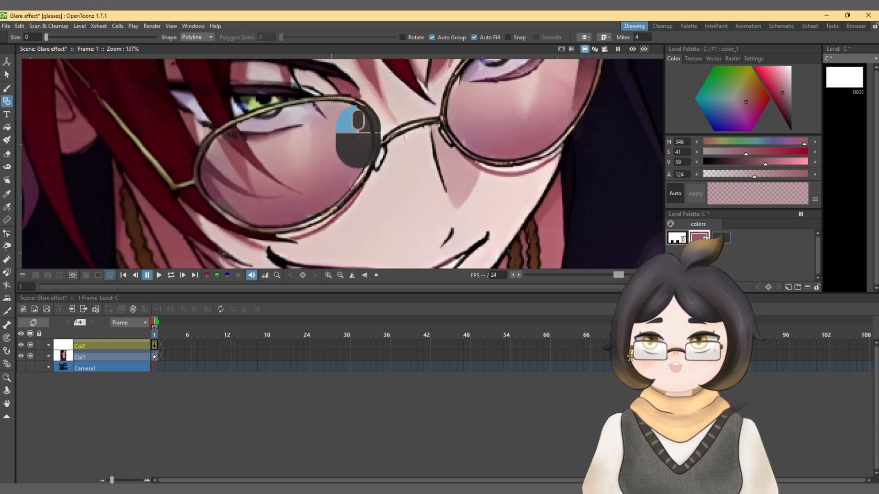
click(231, 127)
click(200, 166)
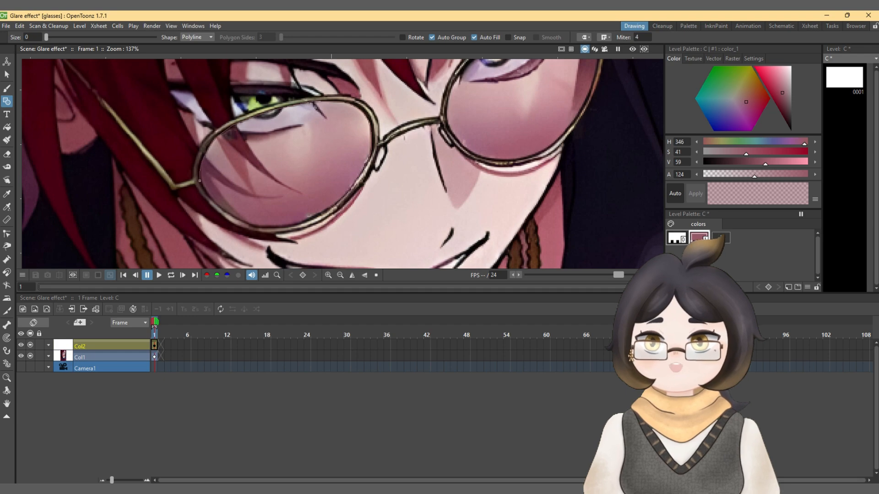
click(235, 216)
click(253, 226)
click(313, 218)
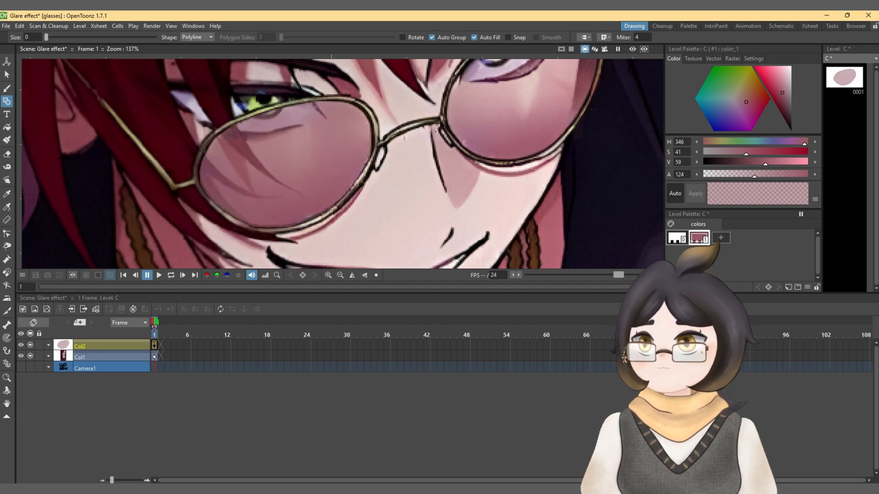
click(300, 183)
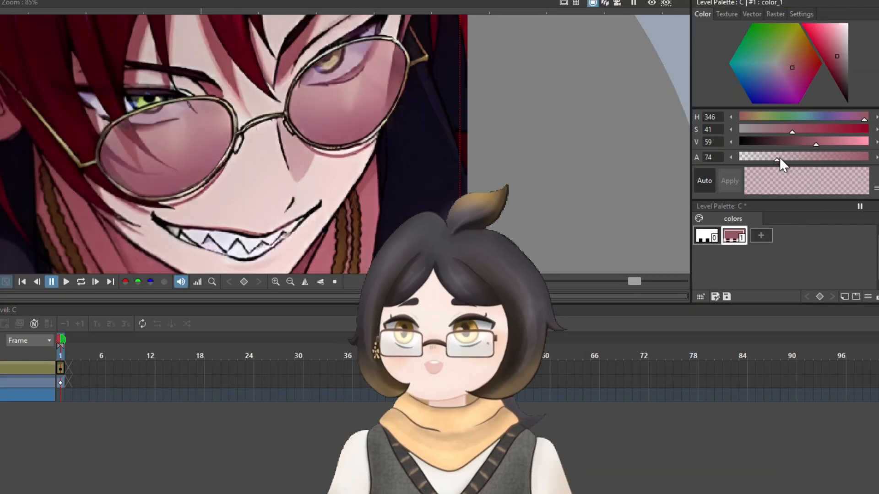
mouse_move(735, 175)
mouse_down()
mouse_move(723, 177)
mouse_move(833, 162)
mouse_move(745, 179)
mouse_up()
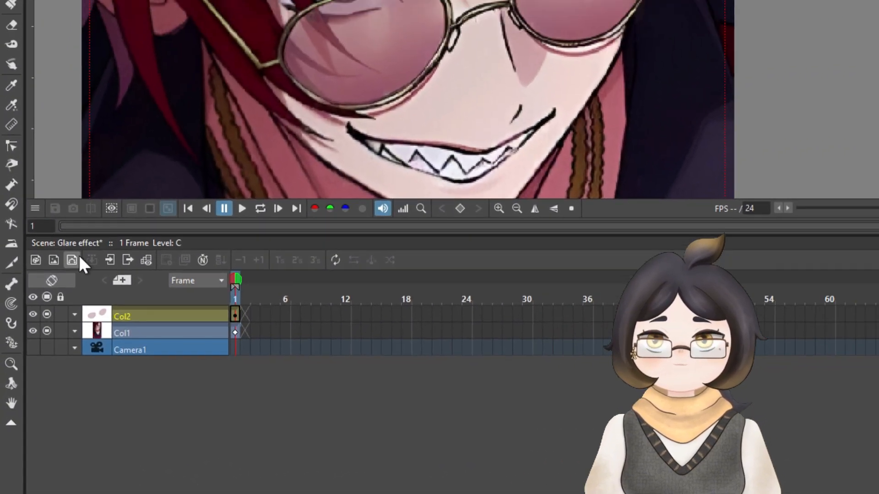
Step: Add another vector level above the lens tint and set the Geometric tool's shape to Rectangle
click(47, 309)
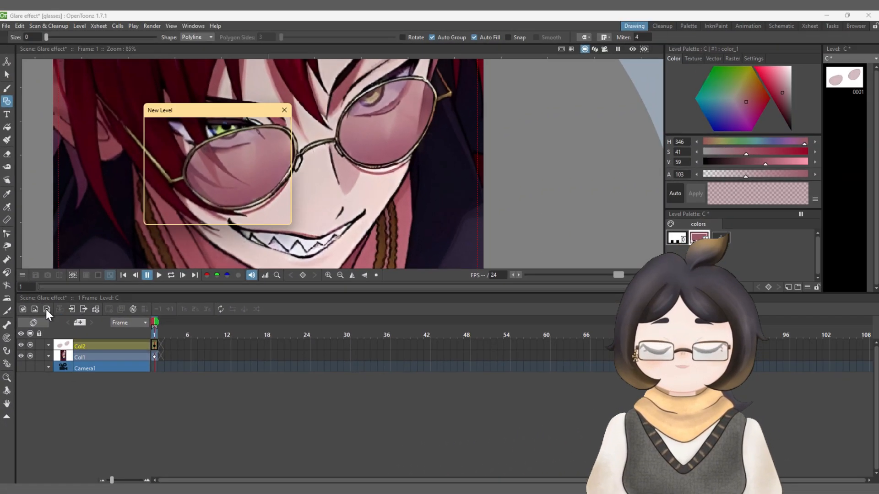
click(173, 214)
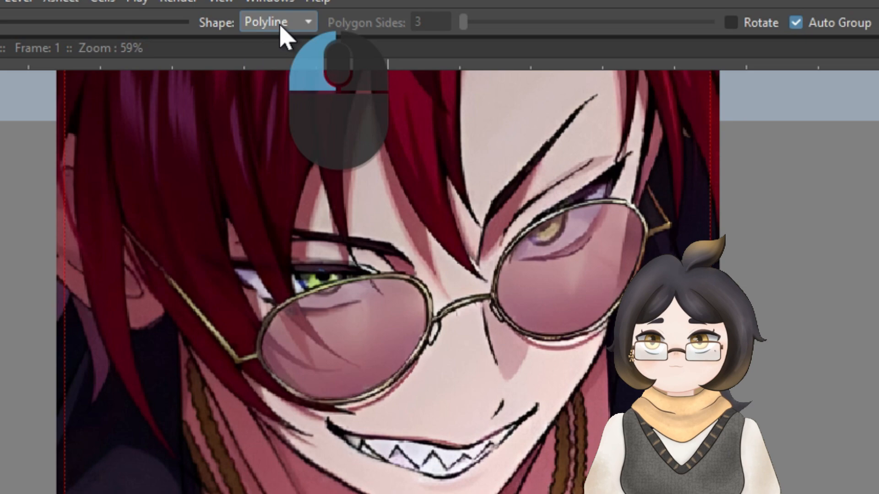
click(197, 37)
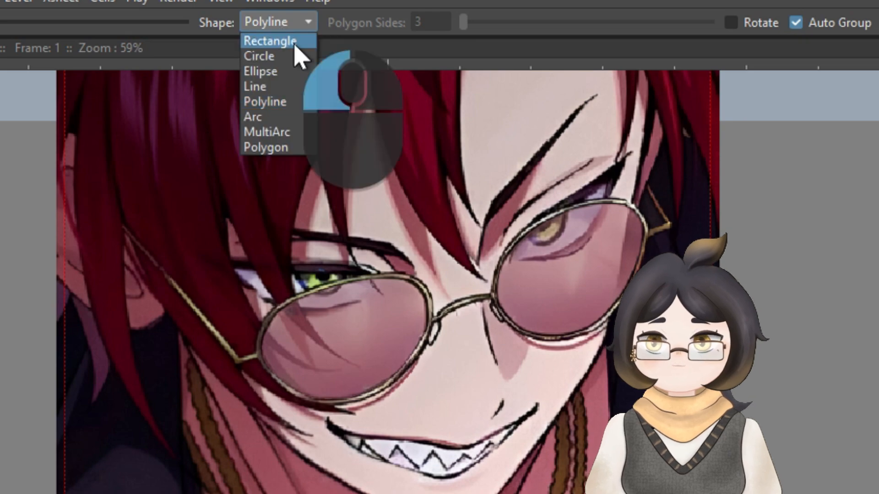
click(293, 41)
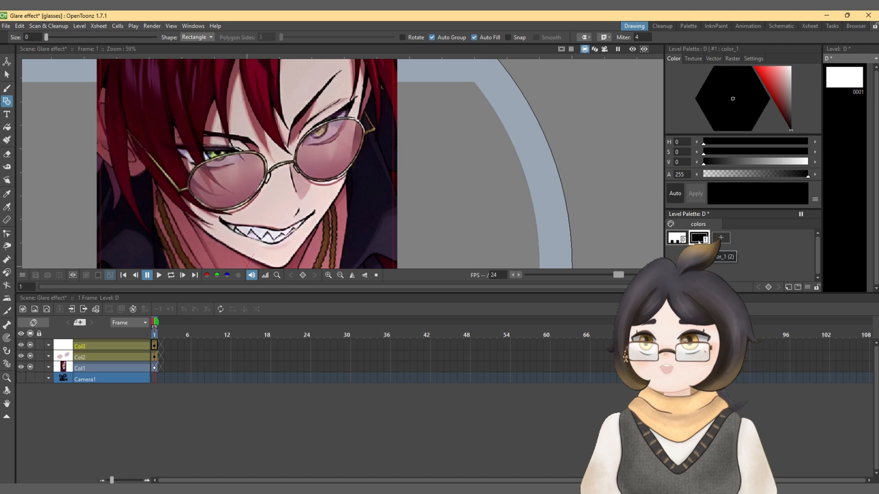
Step: Sample the light pink of the lens as the new level's color and lighten it to saturation 10 and value 94
click(6, 208)
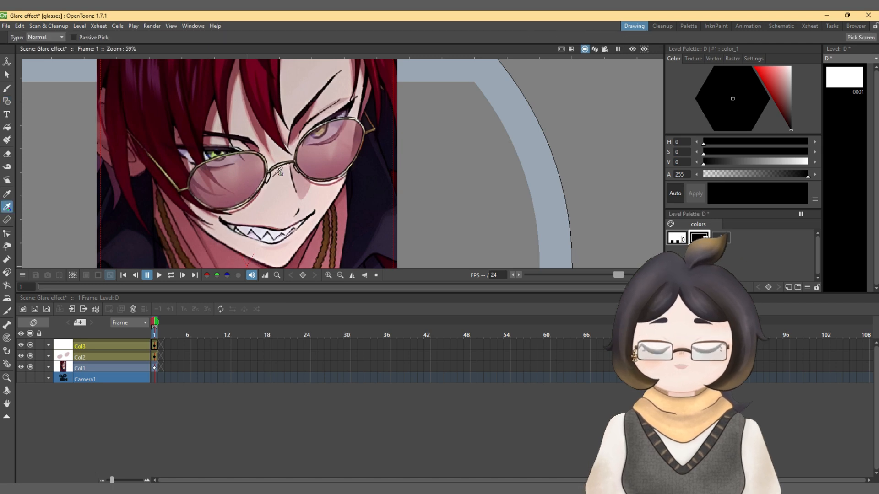
click(237, 163)
click(6, 101)
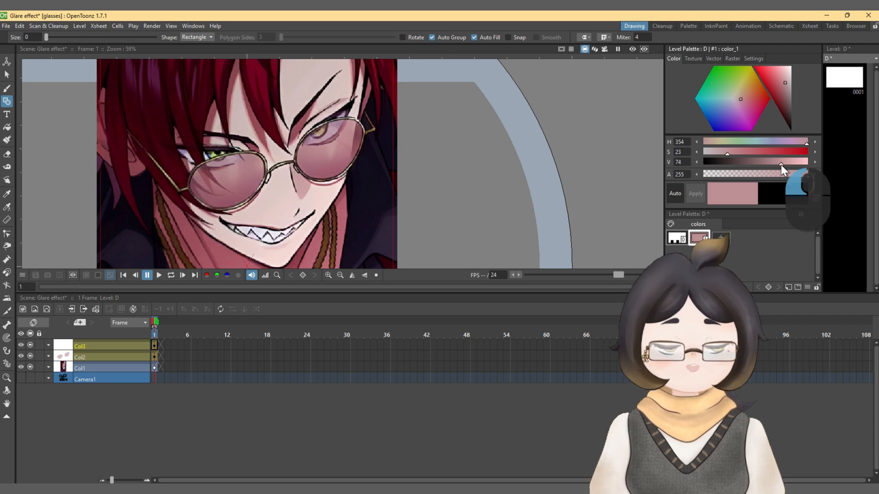
drag(781, 164, 801, 163)
drag(730, 155, 713, 153)
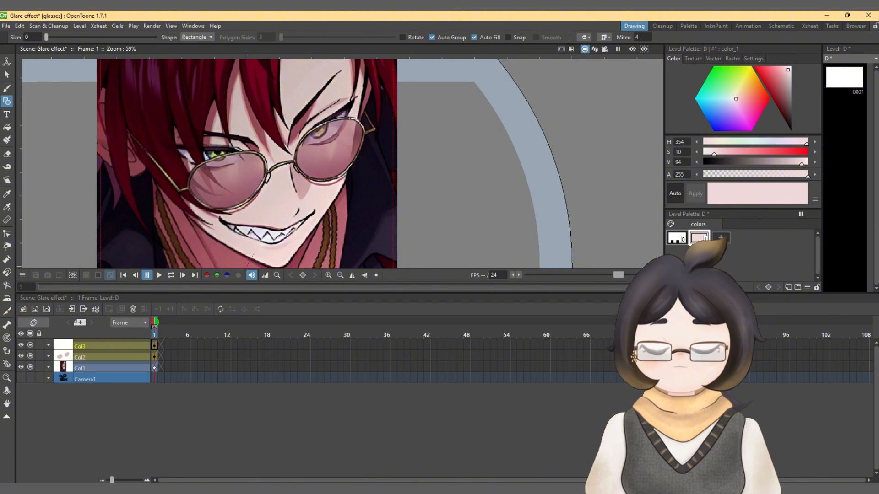
Step: Draw one tall, narrow glare rectangle across each lens and set their color's opacity to 122
drag(346, 108, 363, 176)
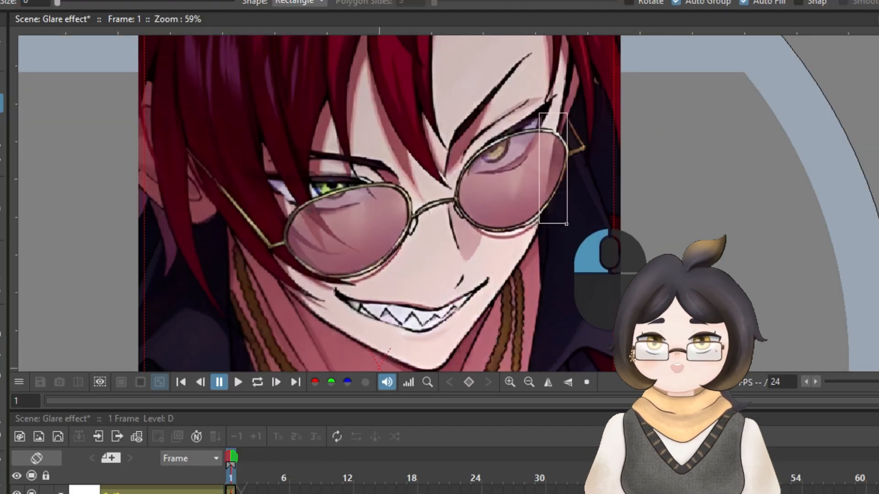
drag(566, 224, 566, 224)
drag(378, 159, 408, 276)
drag(796, 147, 677, 142)
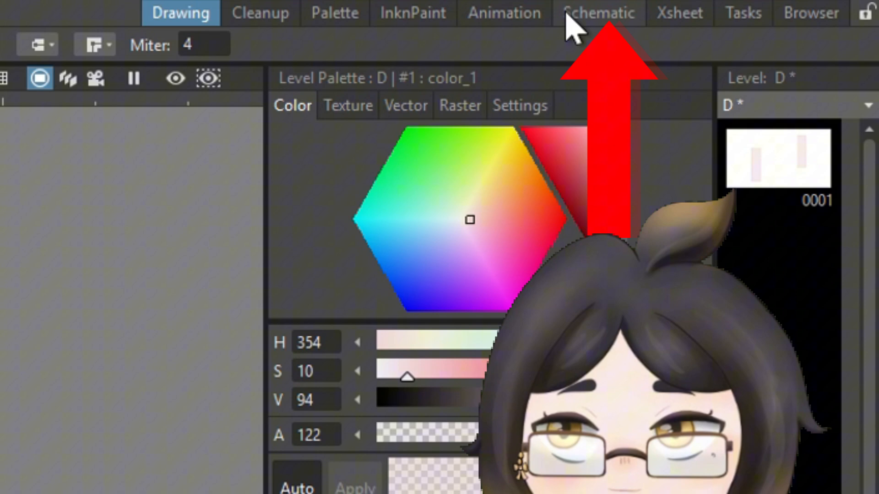
Step: Switch to the Schematic workspace, spread out the Col1, Col2 and Col3 nodes and expand the thumbnails of Col2 and Col3
click(599, 16)
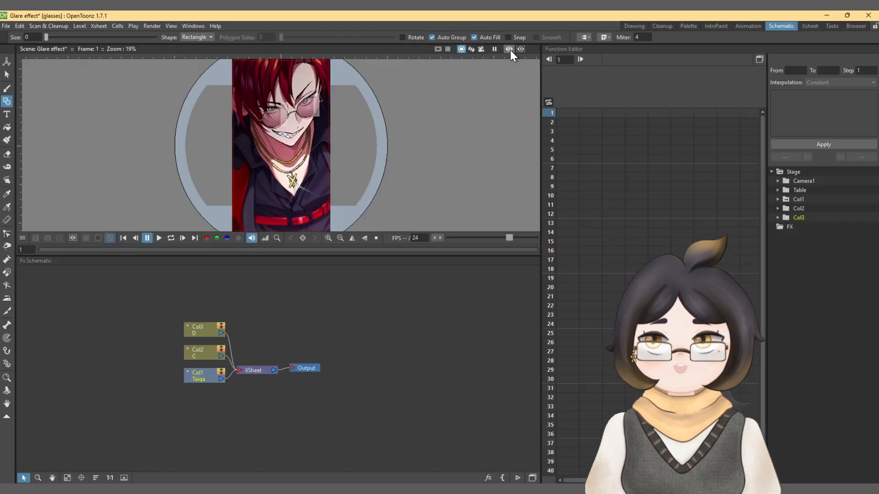
click(550, 78)
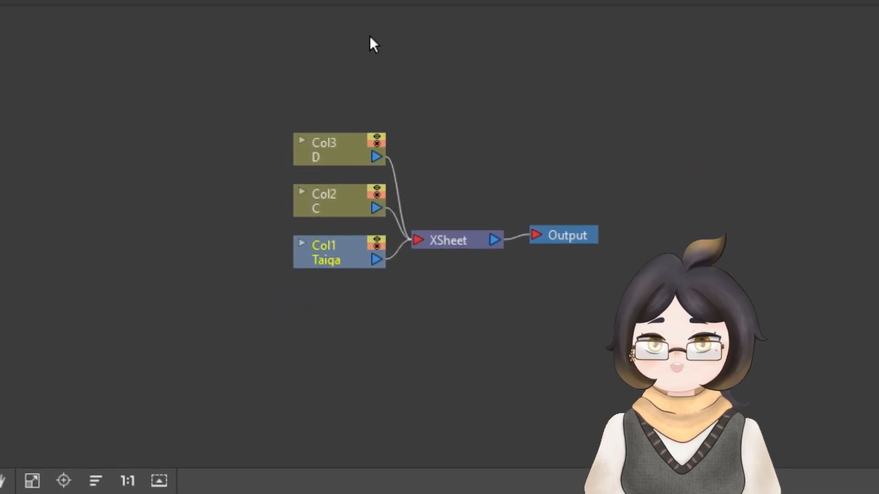
drag(325, 156, 198, 84)
drag(316, 204, 145, 208)
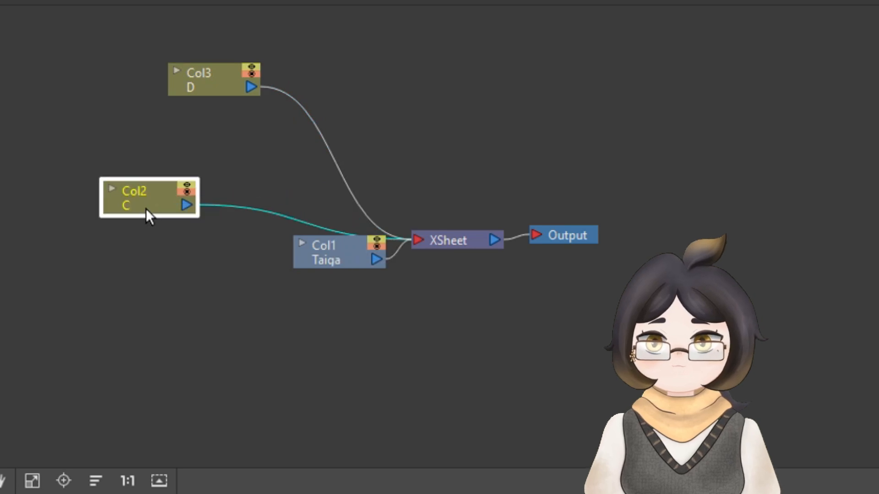
drag(332, 258, 107, 319)
click(112, 188)
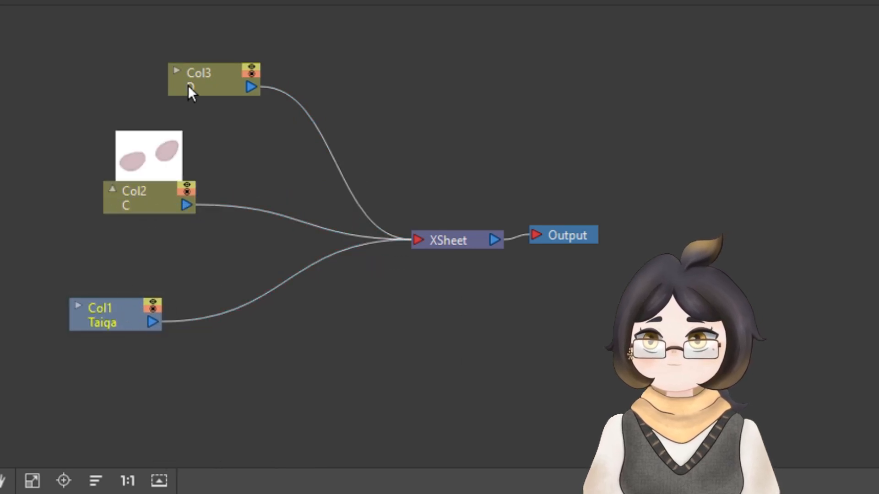
click(176, 71)
drag(174, 69, 331, 78)
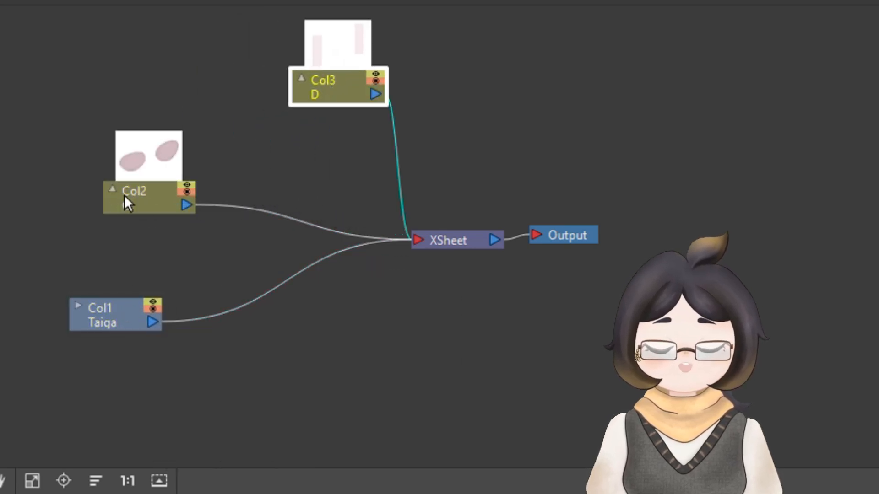
drag(124, 194, 118, 171)
drag(133, 325, 245, 334)
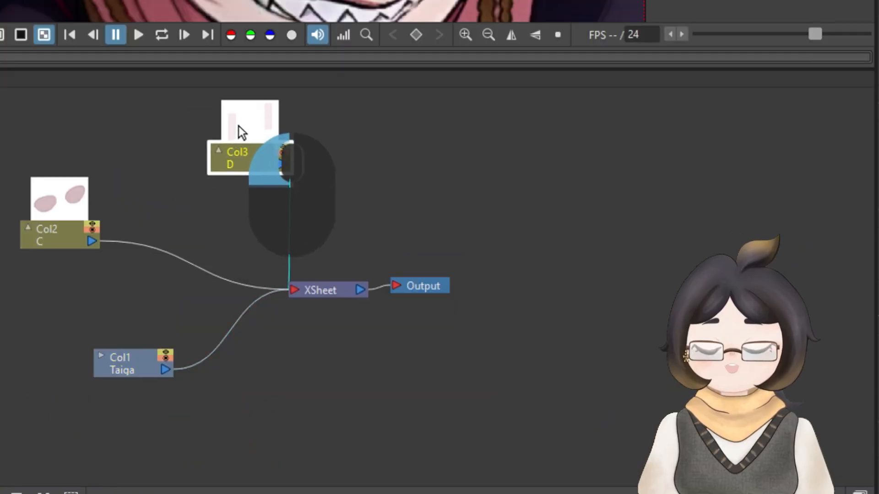
Step: Insert a Matte In effect between the Col3 glare node and the XSheet and space the two nodes apart
drag(238, 126, 235, 144)
right_click(240, 139)
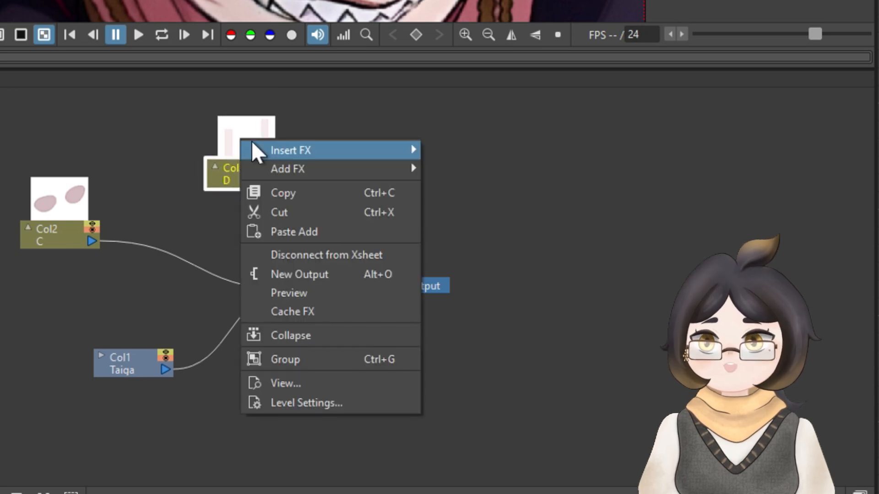
mouse_move(280, 150)
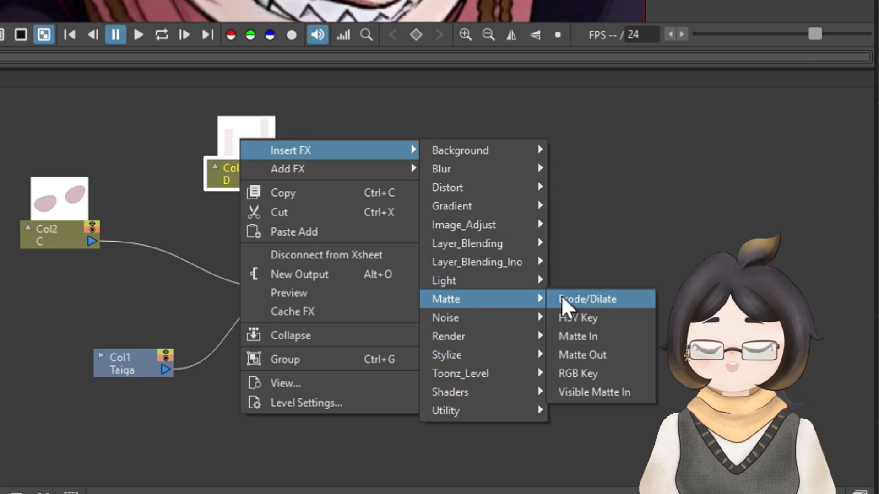
click(586, 333)
drag(285, 142, 293, 101)
drag(217, 137, 106, 114)
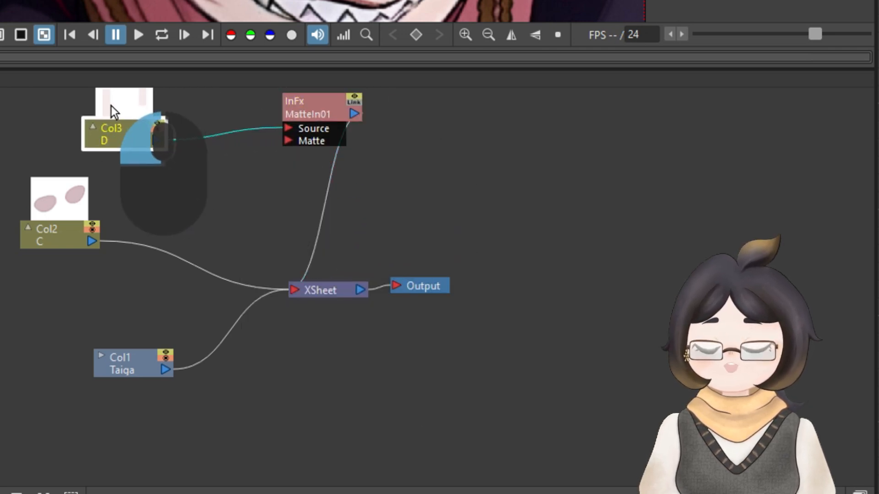
click(321, 118)
drag(310, 110, 283, 118)
Step: Feed Col2 into the Matte In effect's Matte input instead of the XSheet and compare the glasses with preview off and on
drag(78, 190, 264, 149)
click(222, 269)
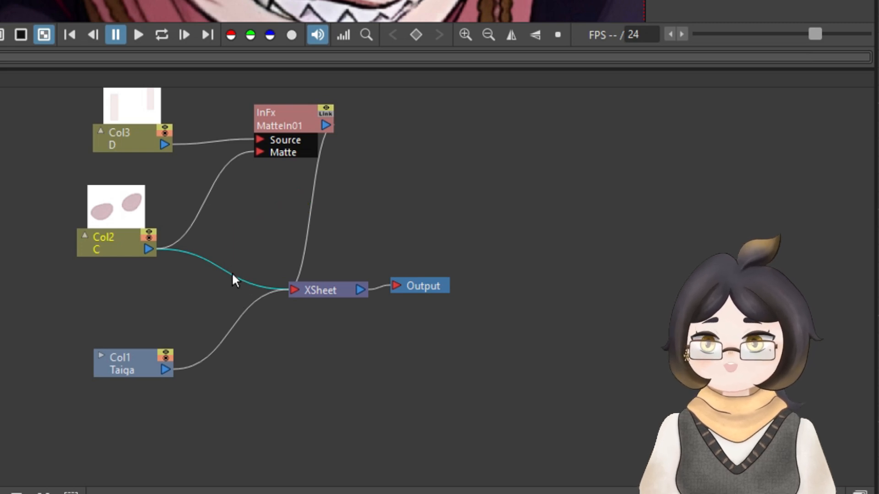
key(Delete)
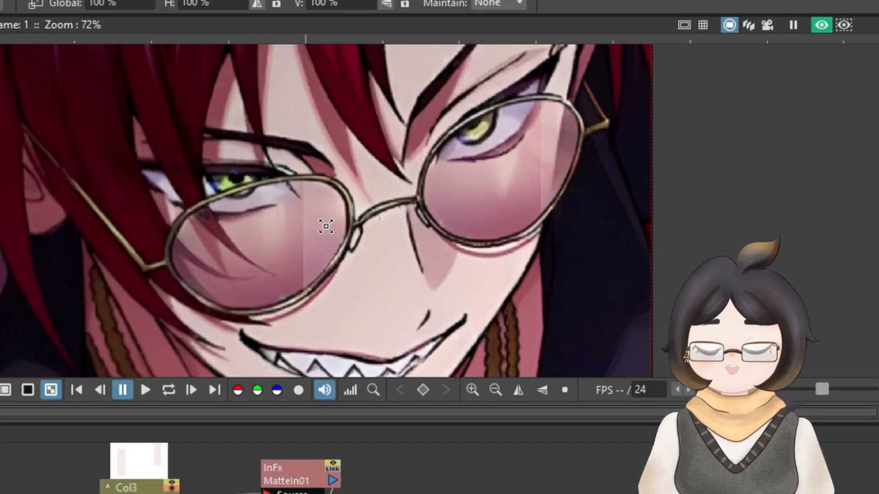
click(822, 25)
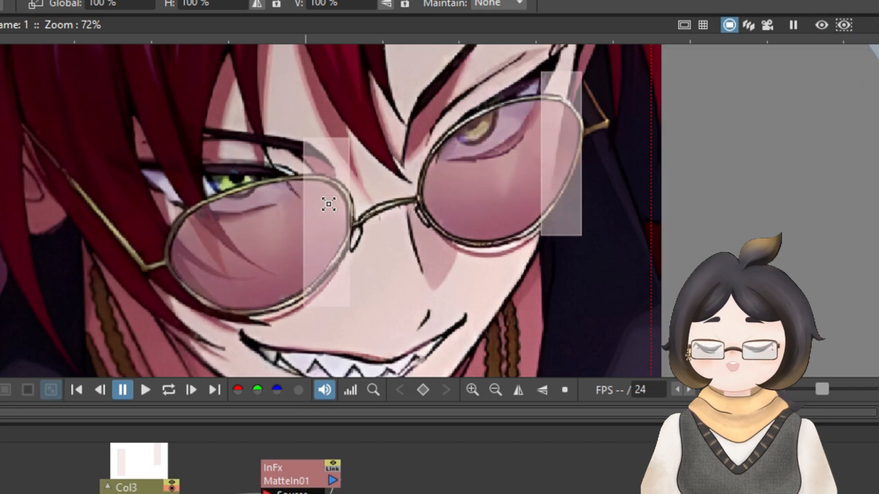
click(821, 25)
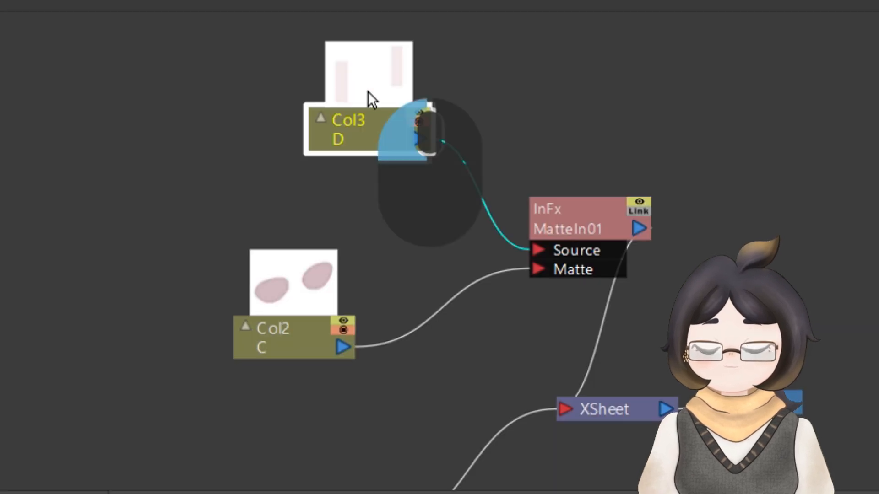
Step: Add a Blur effect to the Col3 node and connect its output to the Matte In effect's Source input
drag(368, 92, 282, 104)
right_click(282, 105)
mouse_move(324, 147)
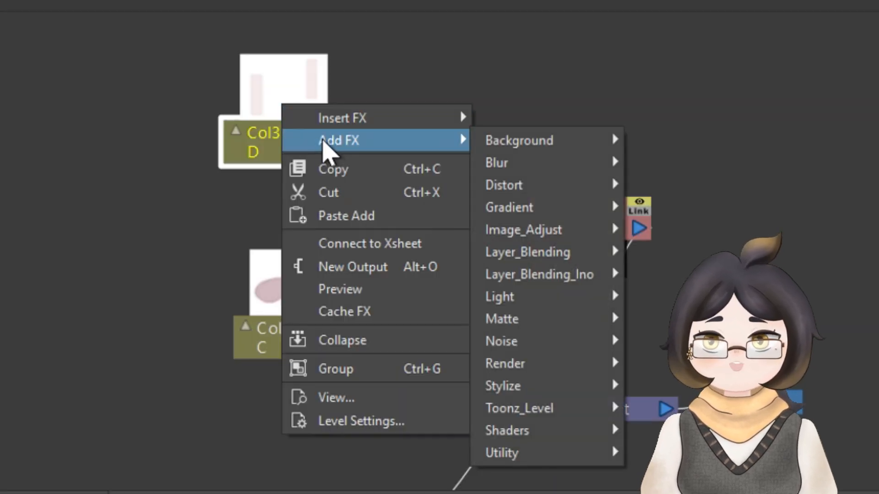
mouse_move(526, 164)
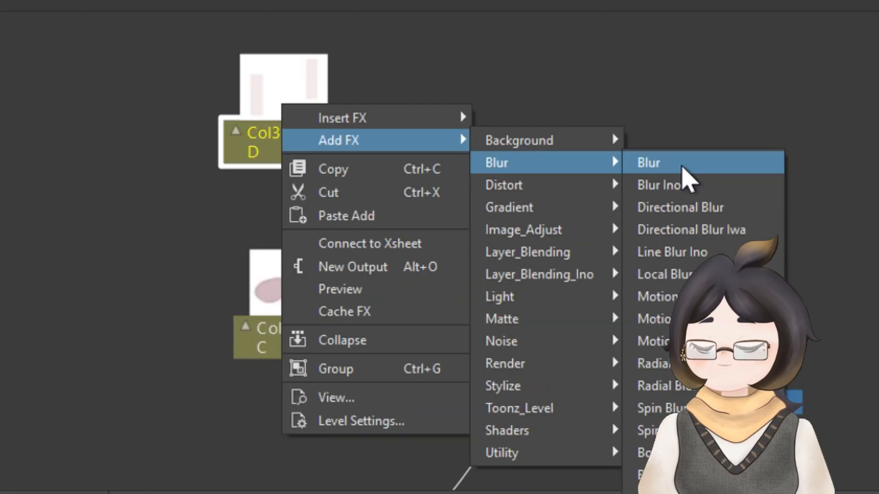
click(476, 123)
drag(477, 144, 468, 92)
drag(286, 133, 215, 118)
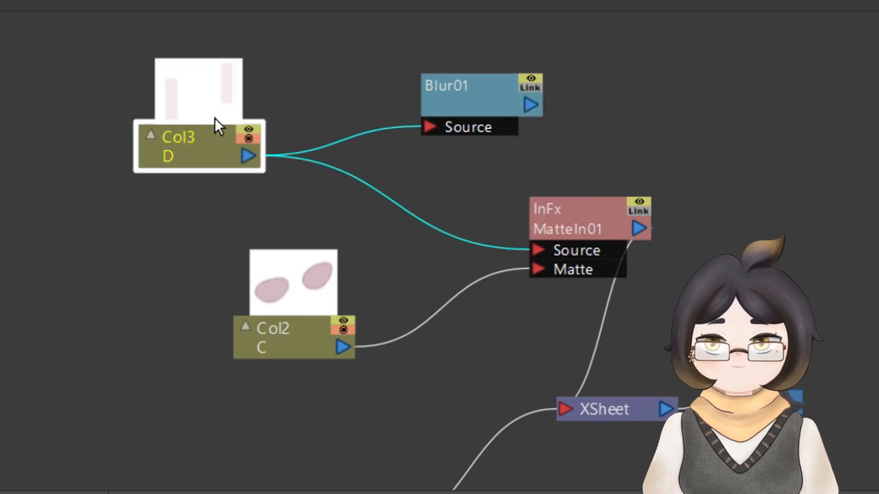
drag(496, 99, 438, 94)
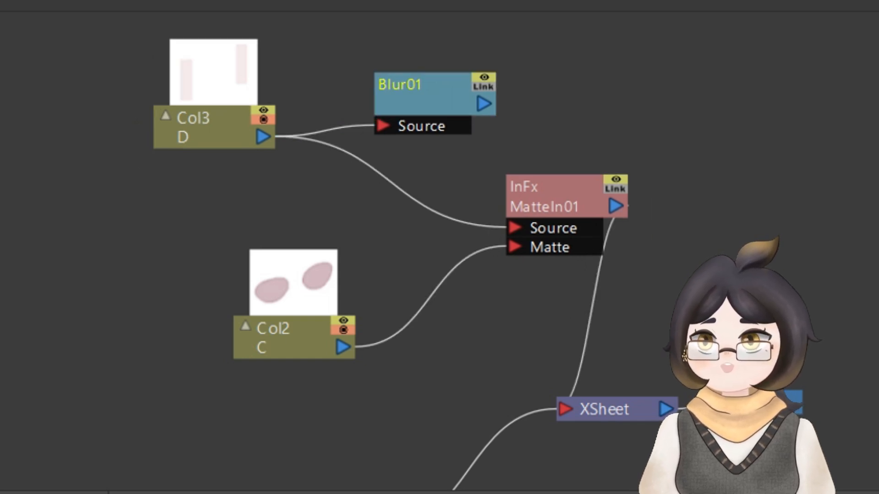
drag(442, 109, 426, 82)
drag(485, 106, 516, 227)
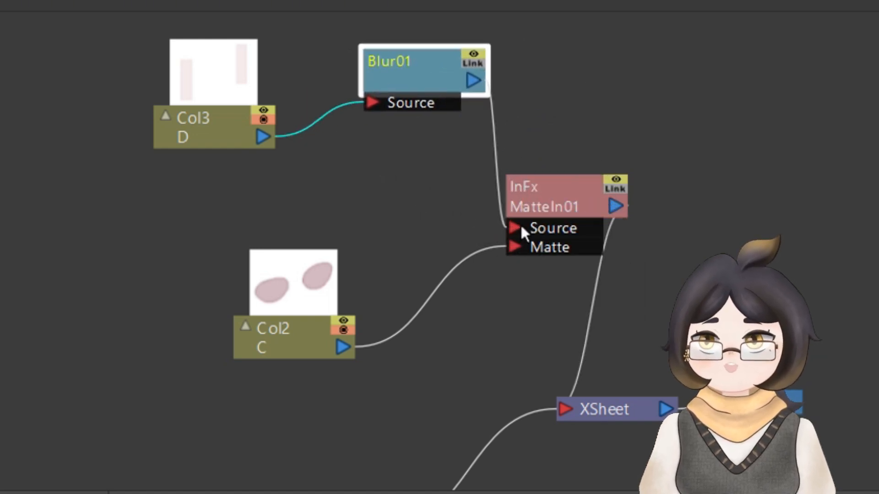
Step: Set the Blur effect's value to 10 px
click(488, 81)
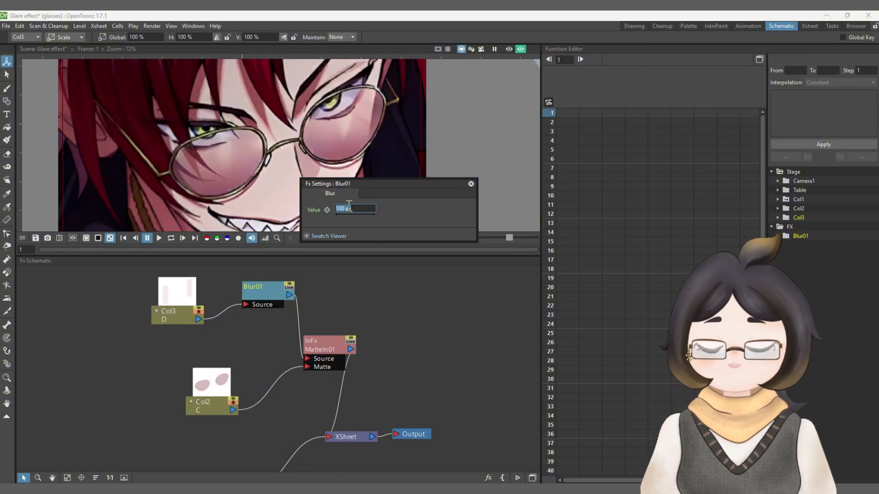
text(10)
key(Return)
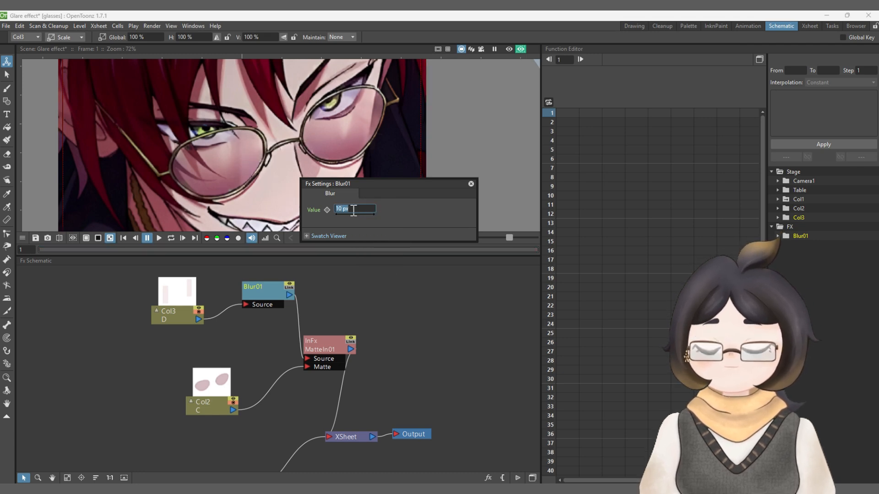
click(348, 208)
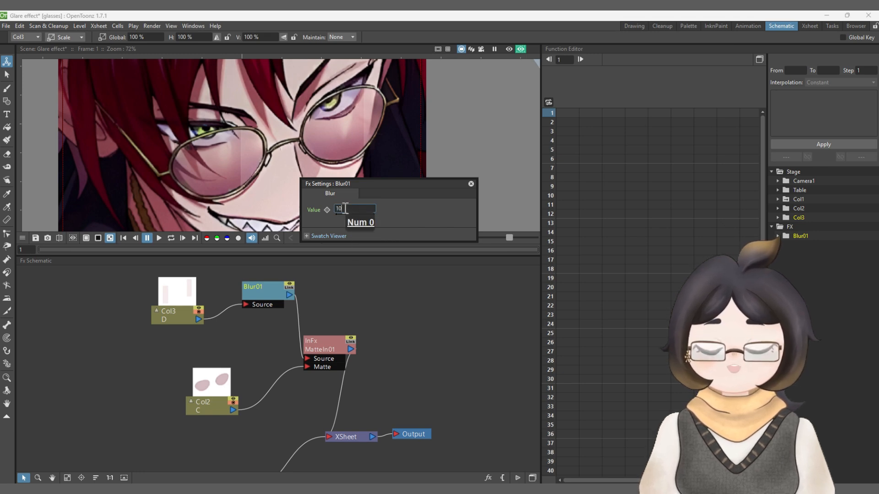
key(Return)
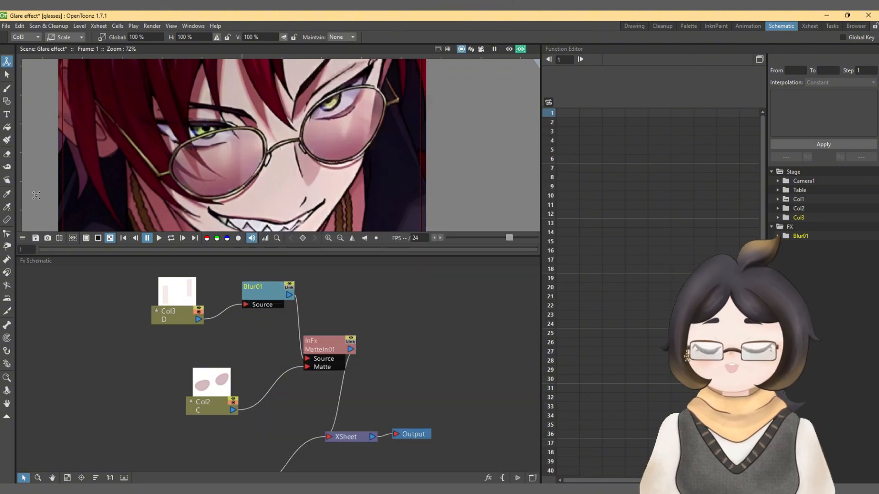
Step: Return to the Drawing workspace and extend the exposure of Col1, Col2 and Col3 to frame 60
click(631, 27)
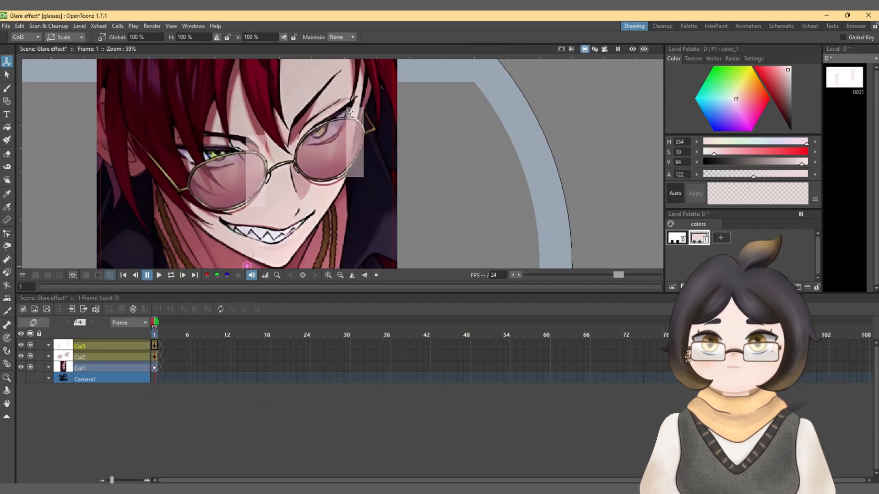
click(632, 49)
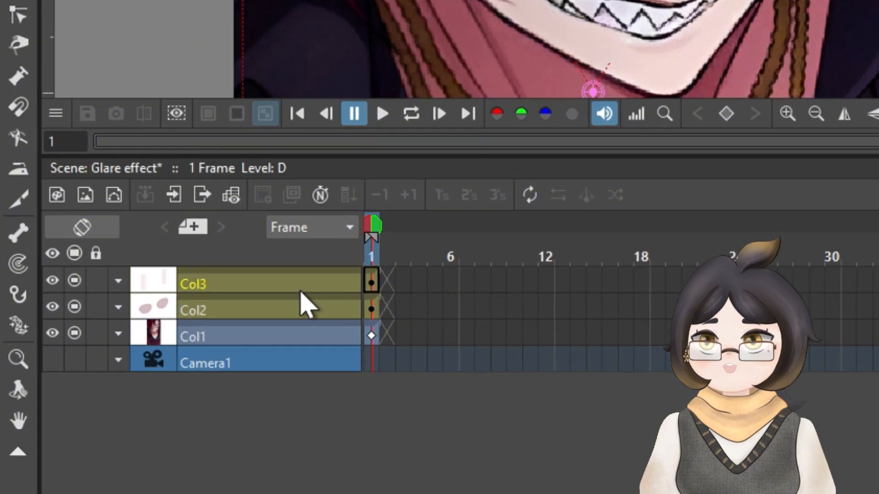
click(372, 337)
shift+click(382, 324)
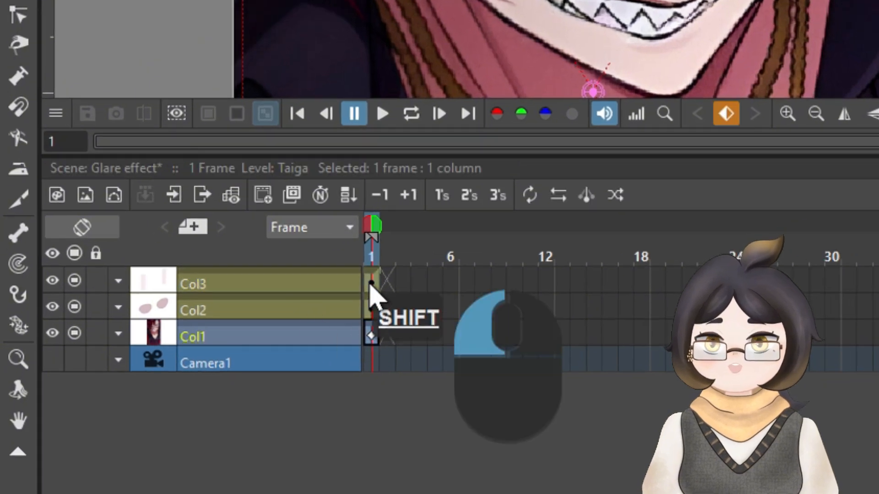
drag(383, 324, 878, 352)
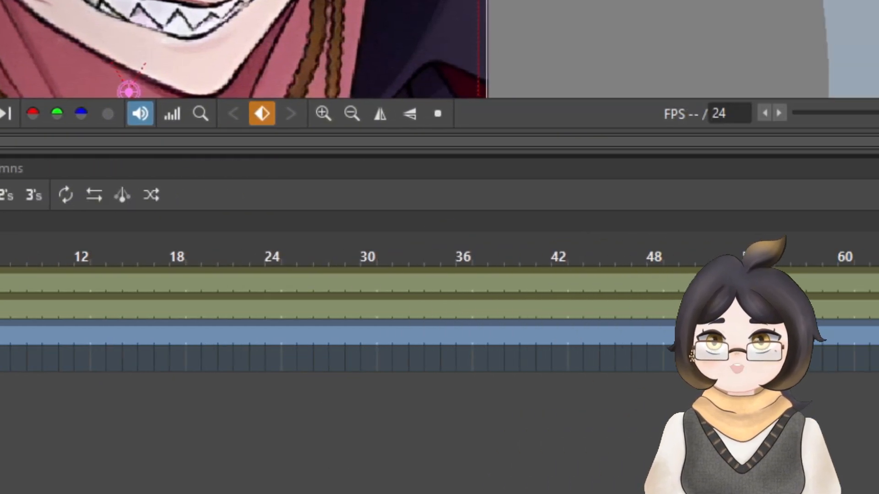
drag(567, 345, 525, 285)
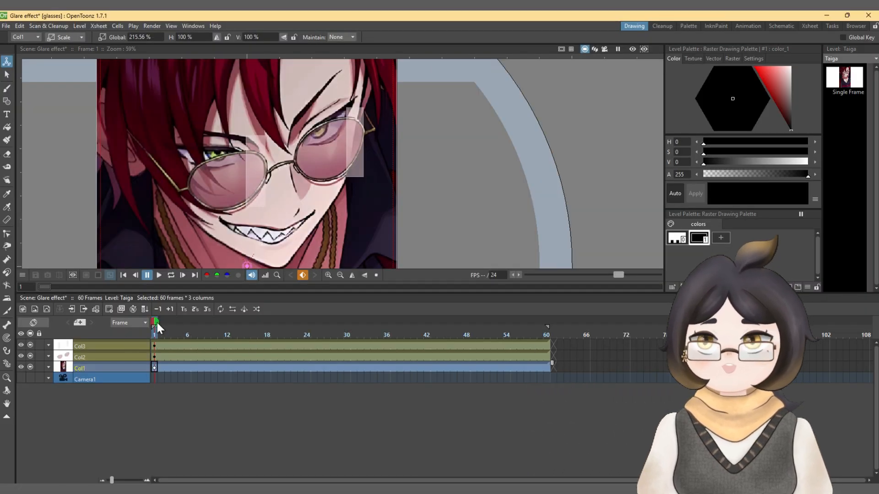
Step: At frame 1, move the Col3 glare just past the right side of the lenses, to about X 97 px, Y 36 px
drag(157, 322, 124, 346)
click(124, 347)
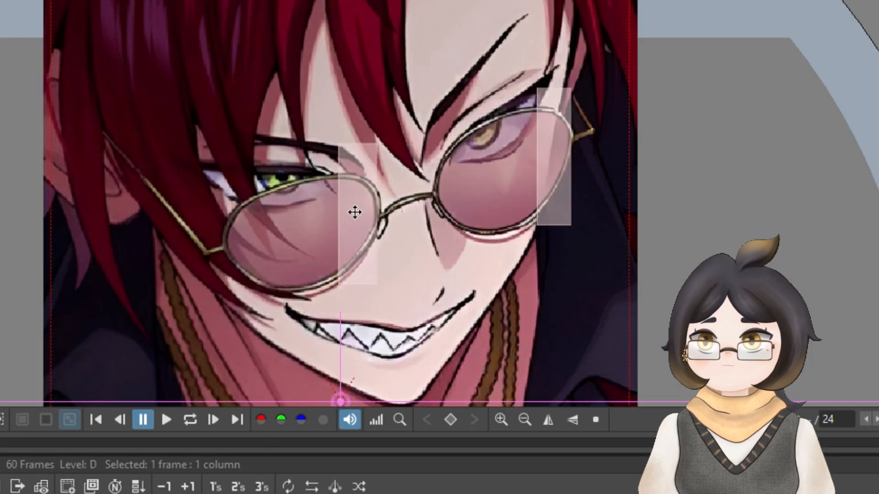
drag(360, 223, 412, 205)
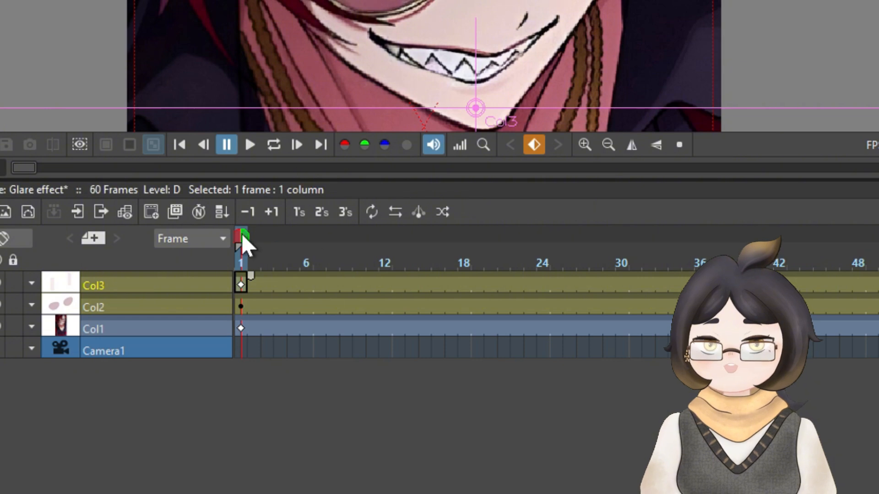
Step: At frame 30, move the Col3 glare past the left side of the lenses, to about X -276 px, Y -83 px
drag(162, 493, 520, 493)
drag(604, 277, 605, 238)
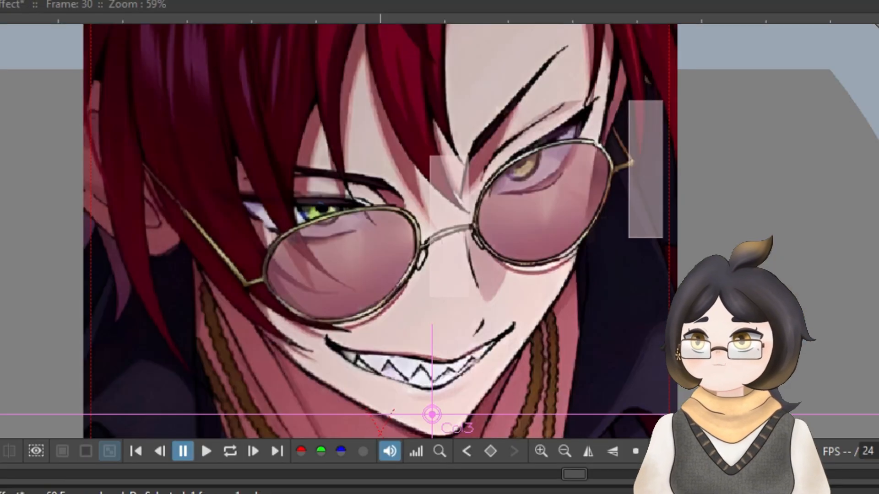
drag(491, 199, 301, 261)
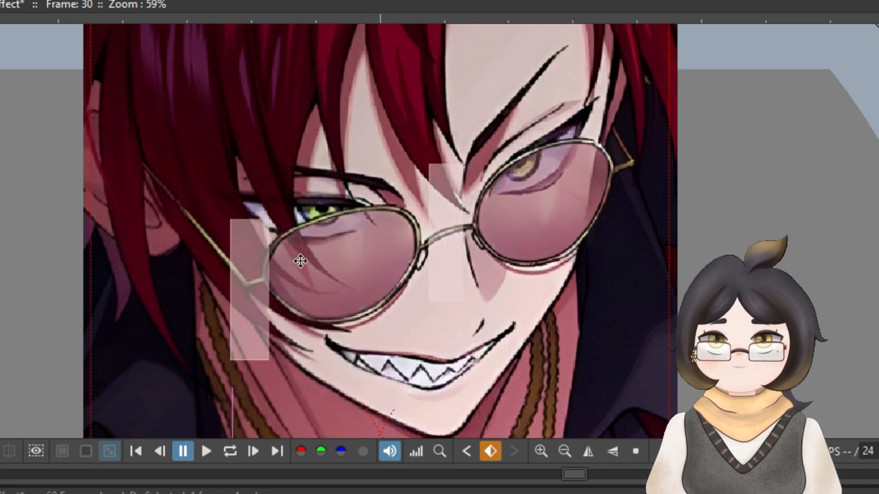
Step: Play the glare animation in a loop from the first frame with the preview on
drag(347, 323, 98, 302)
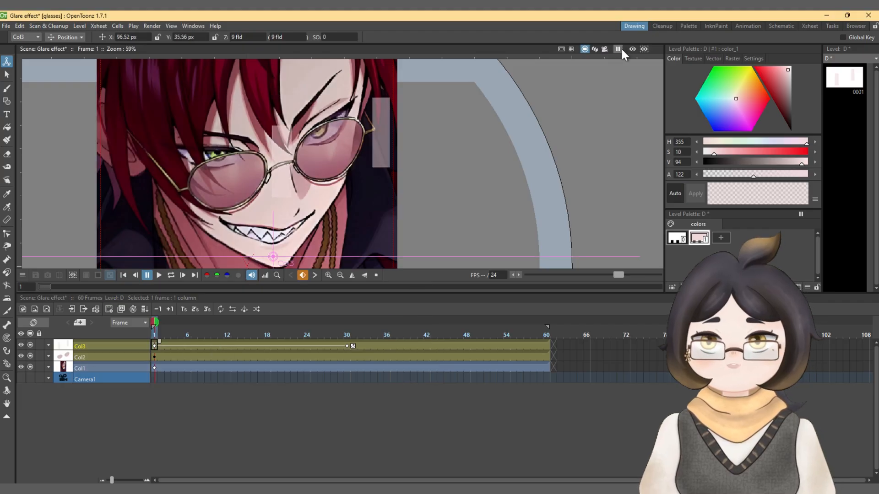
click(632, 49)
click(171, 275)
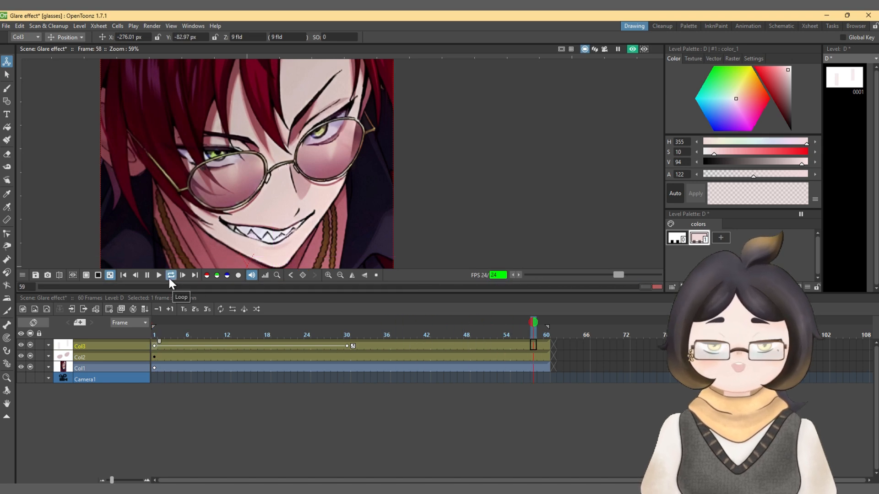
scroll(334, 106, down, 2)
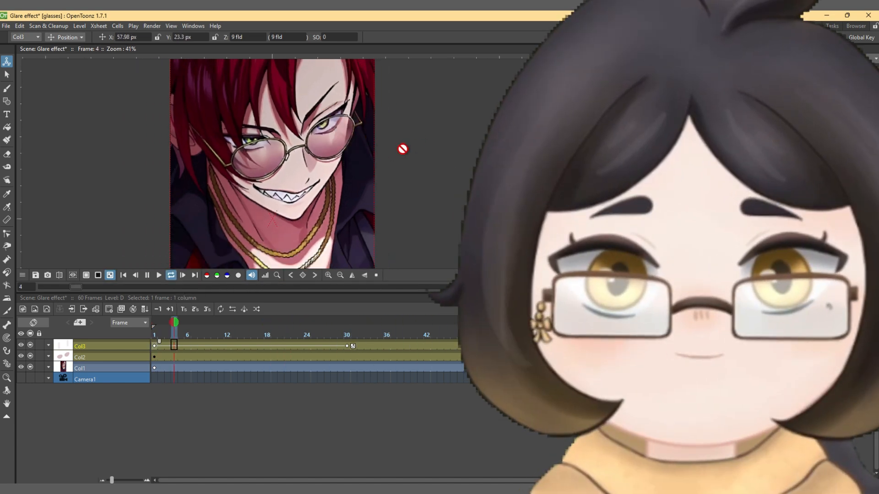
drag(372, 127, 416, 159)
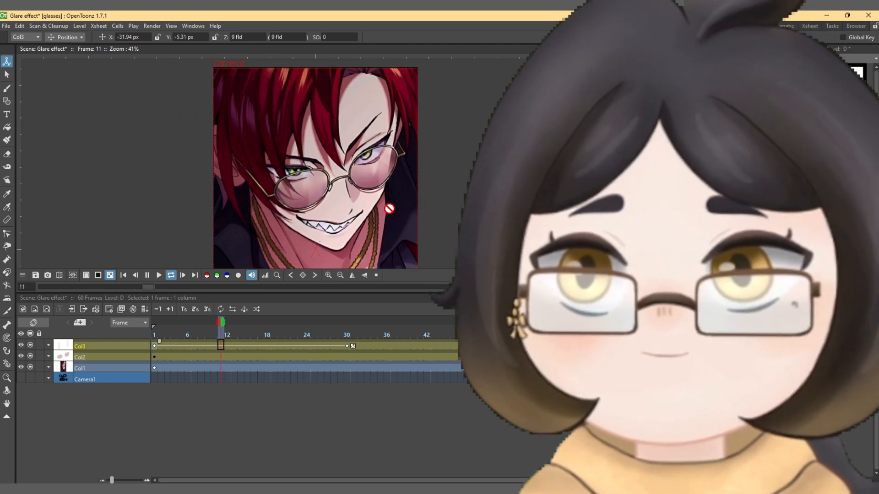
scroll(445, 164, down, 2)
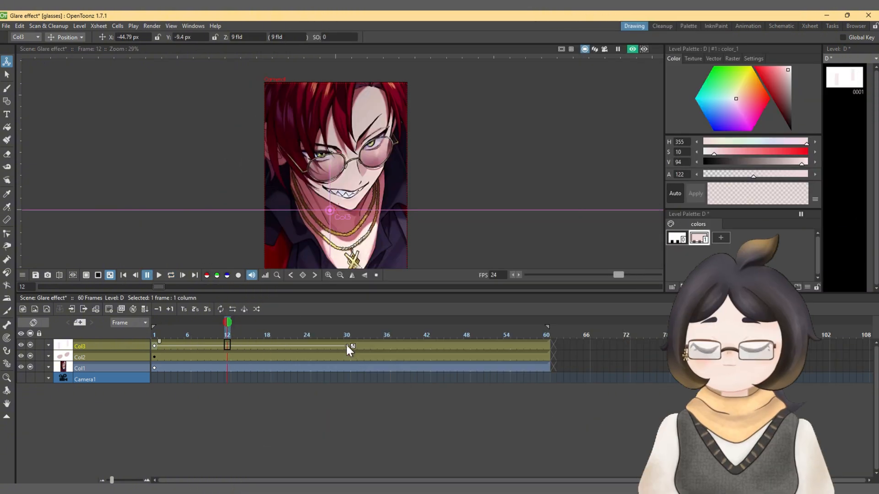
Step: Move Col3's frame 30 keyframe to frame 12 and loop the playback from frame 1 to check the glare's speed
drag(346, 346, 226, 347)
drag(347, 322, 154, 324)
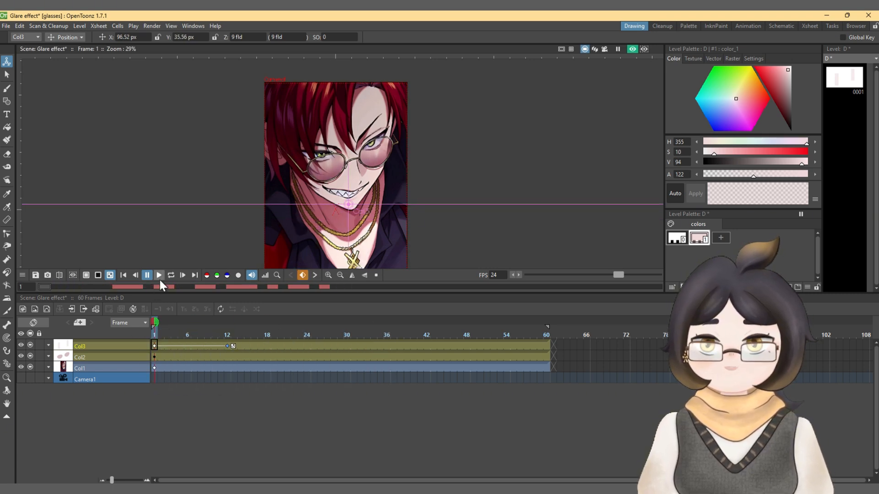
click(159, 276)
click(171, 275)
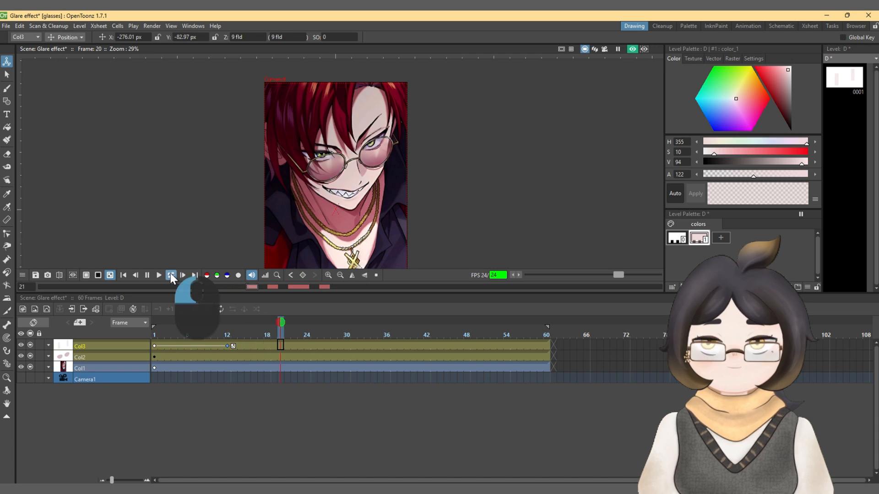
drag(281, 322, 154, 322)
click(169, 277)
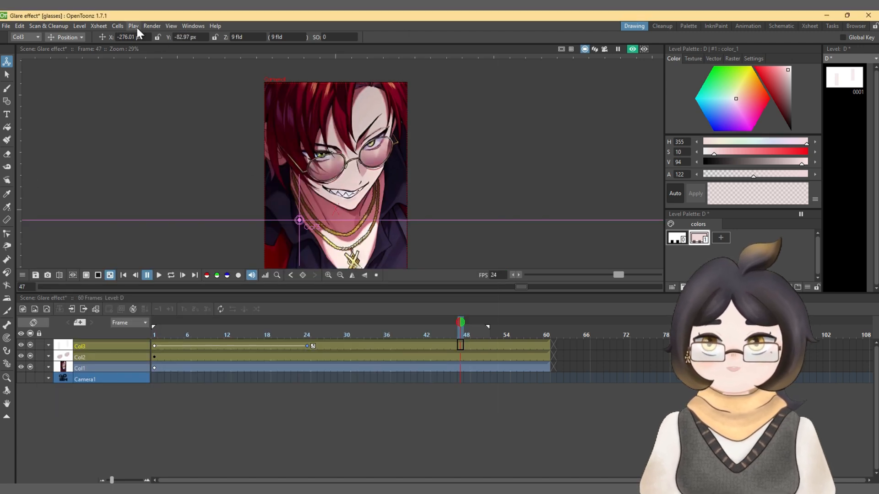
Step: Open the render output settings and the list of output file formats
click(152, 26)
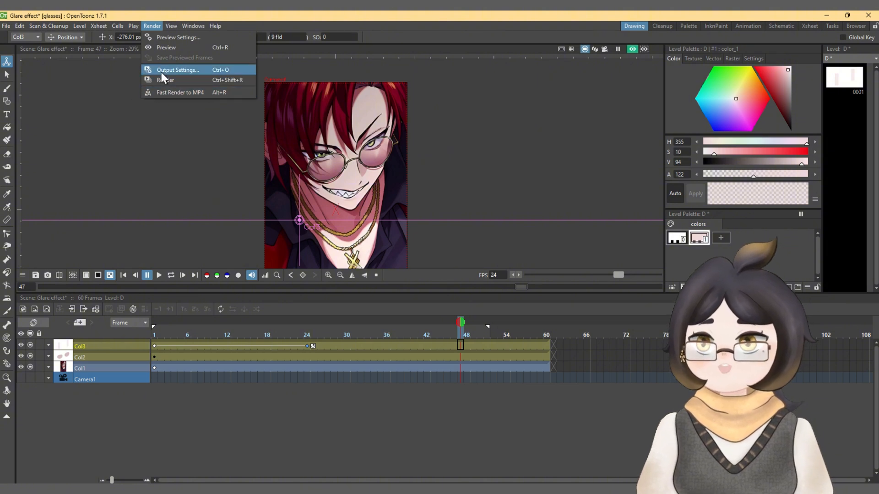
click(161, 71)
click(512, 305)
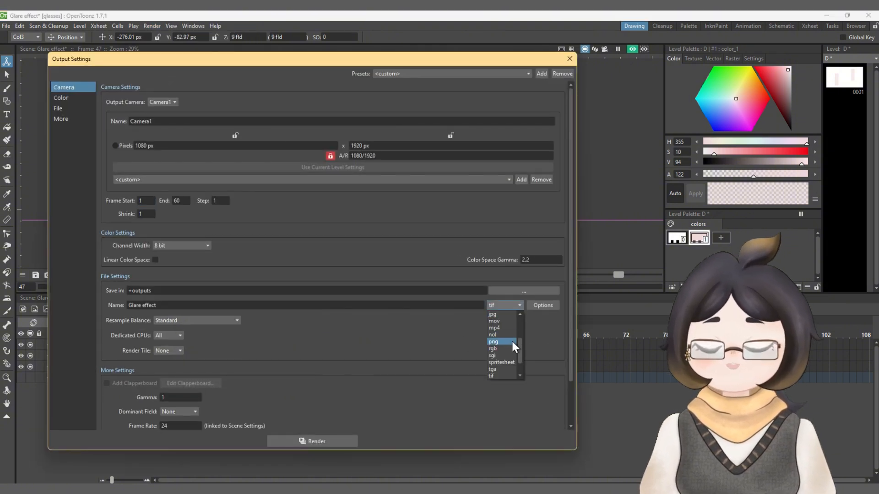